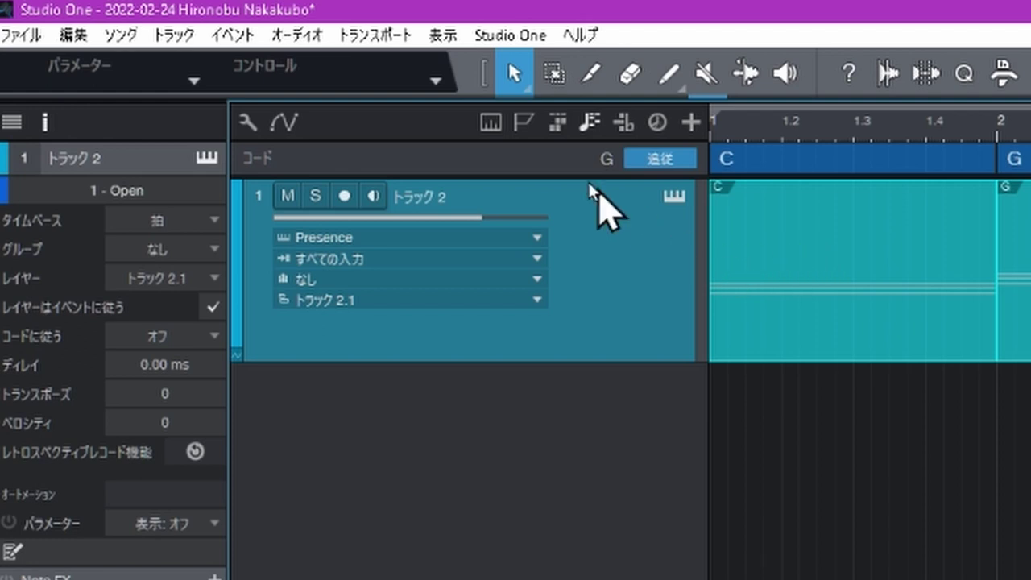
# Examine the chord track's octave options and play back the plain C, G, Am, G7 block chords.
pyautogui.click(560, 167)
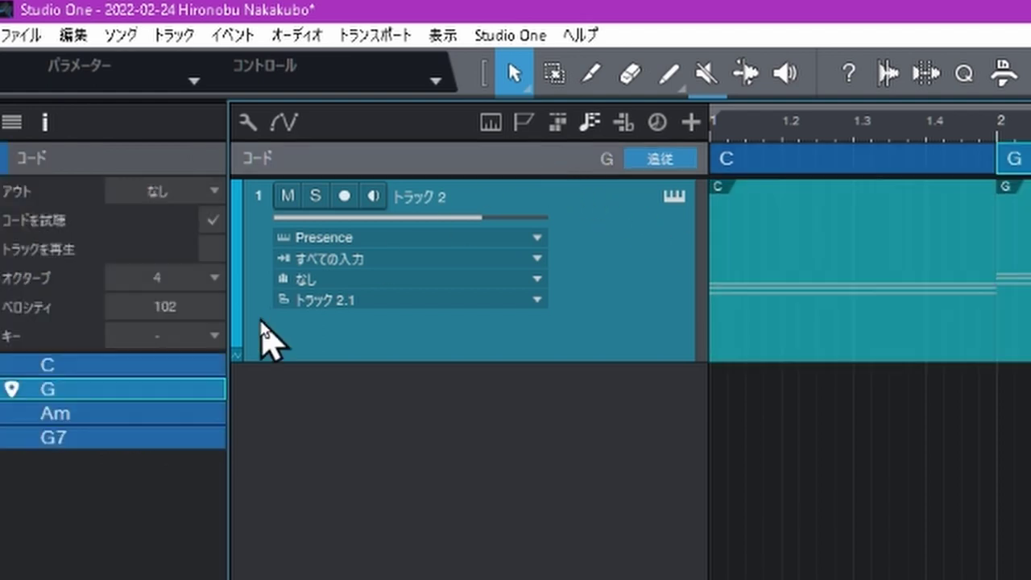
pyautogui.click(190, 278)
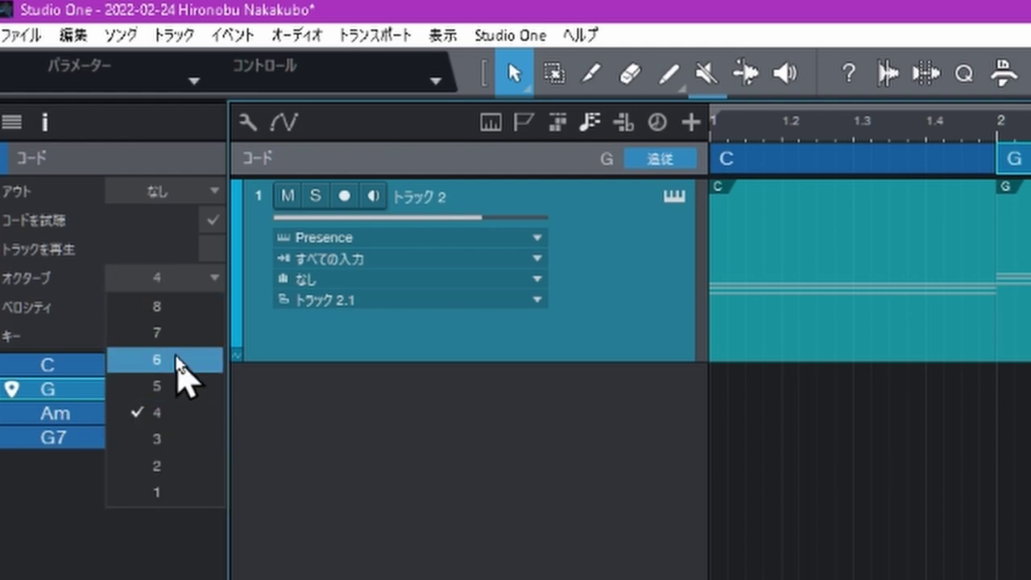
pyautogui.click(196, 273)
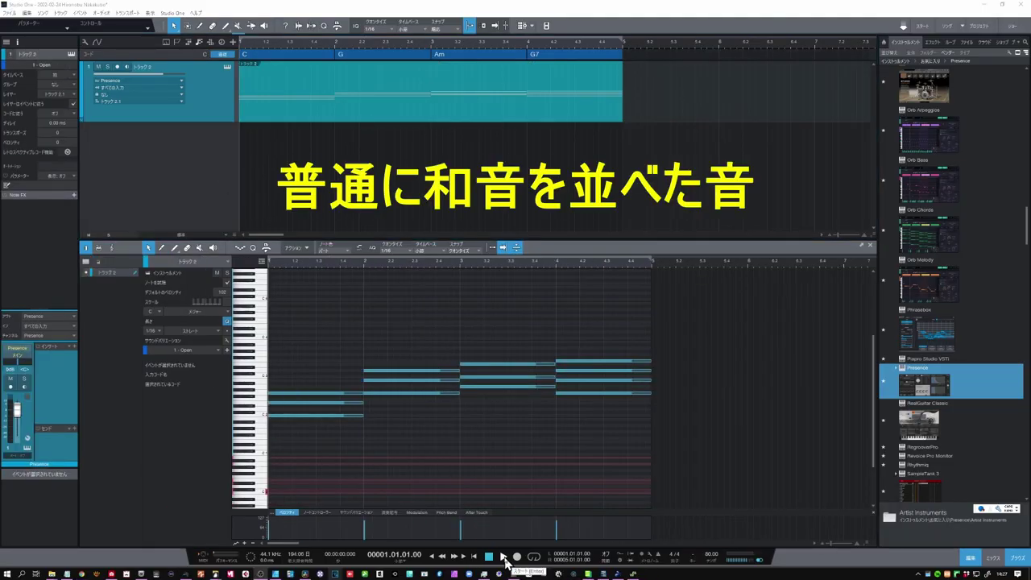
pyautogui.click(503, 557)
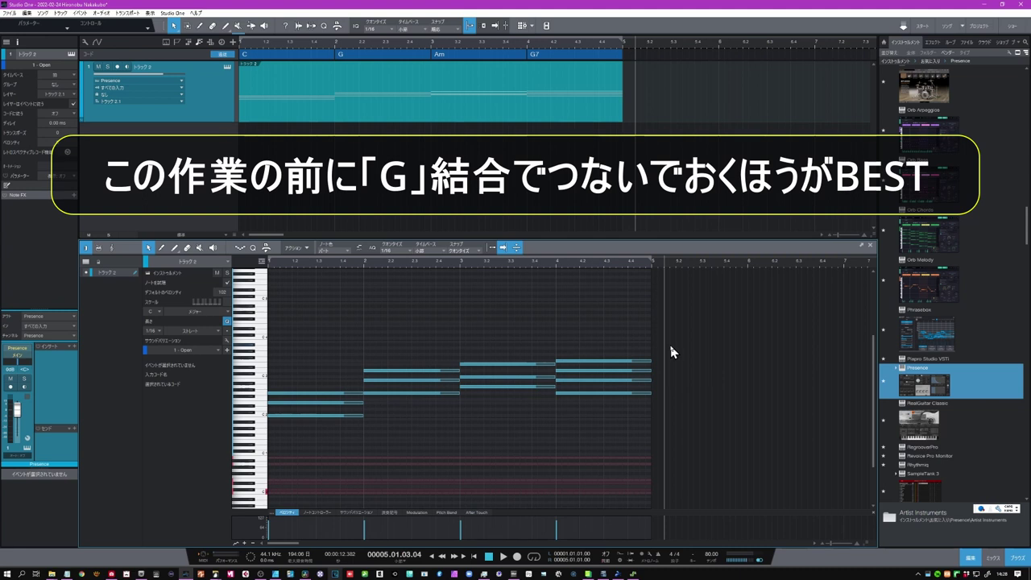
# Select all notes of the four chords and stagger their starts from lowest to highest like an upward strum.
pyautogui.moveTo(670, 344); pyautogui.dragTo(262, 444)
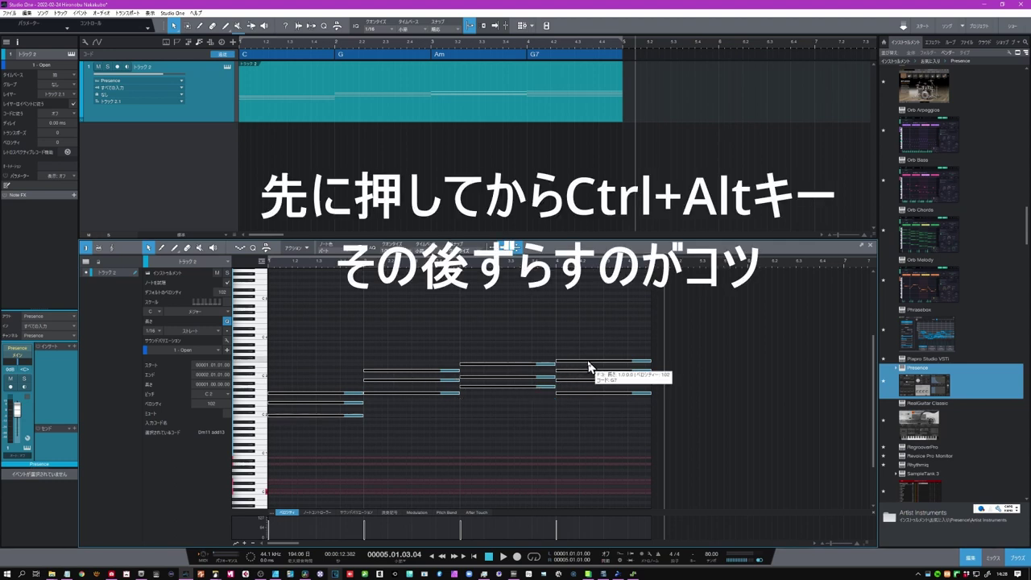
pyautogui.moveTo(588, 362); pyautogui.dragTo(589, 361)
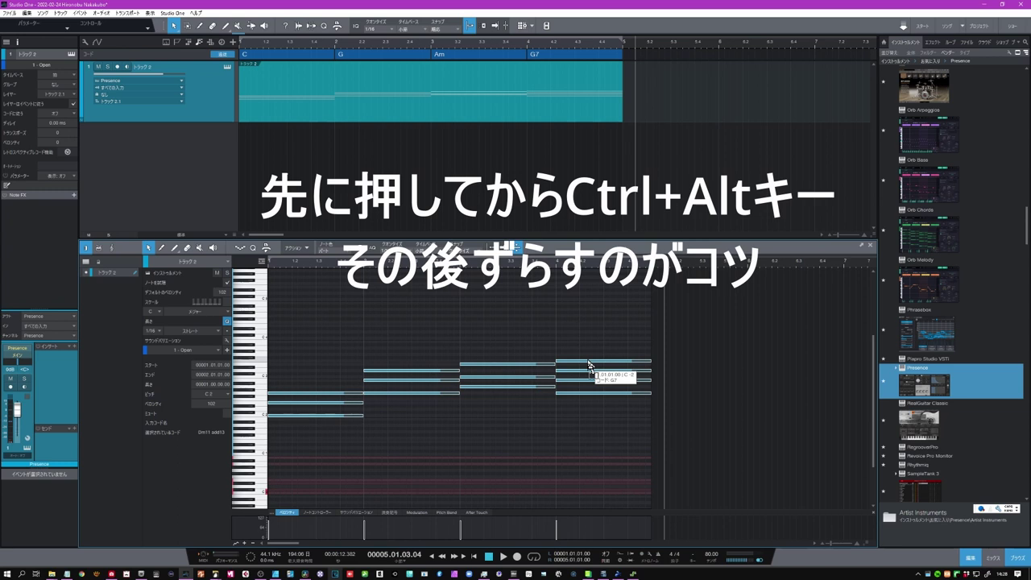
pyautogui.moveTo(589, 364); pyautogui.dragTo(605, 368)
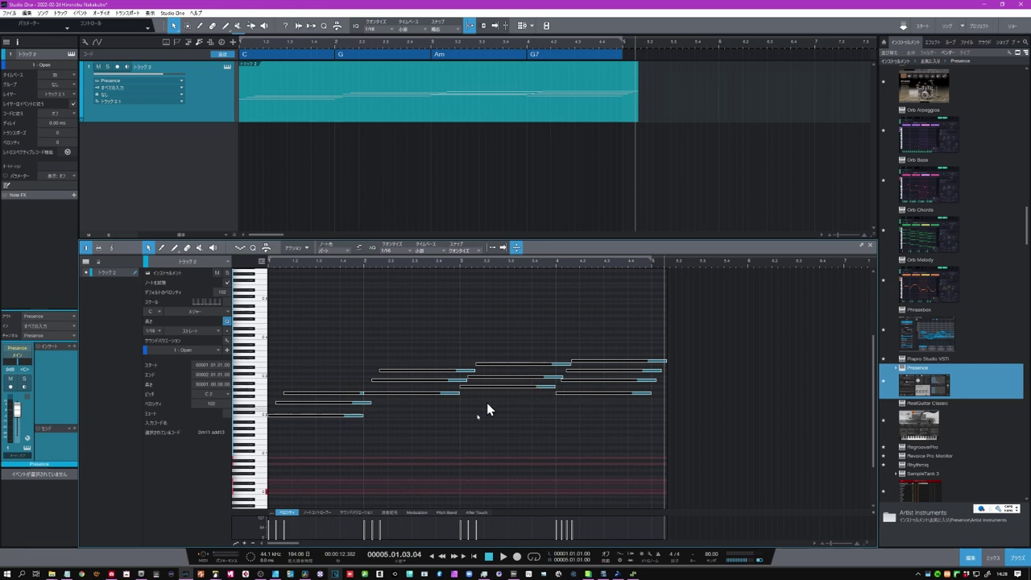
# Play the strummed chords from the start of the song and undo the staggering of the notes.
pyautogui.click(473, 557)
pyautogui.click(501, 558)
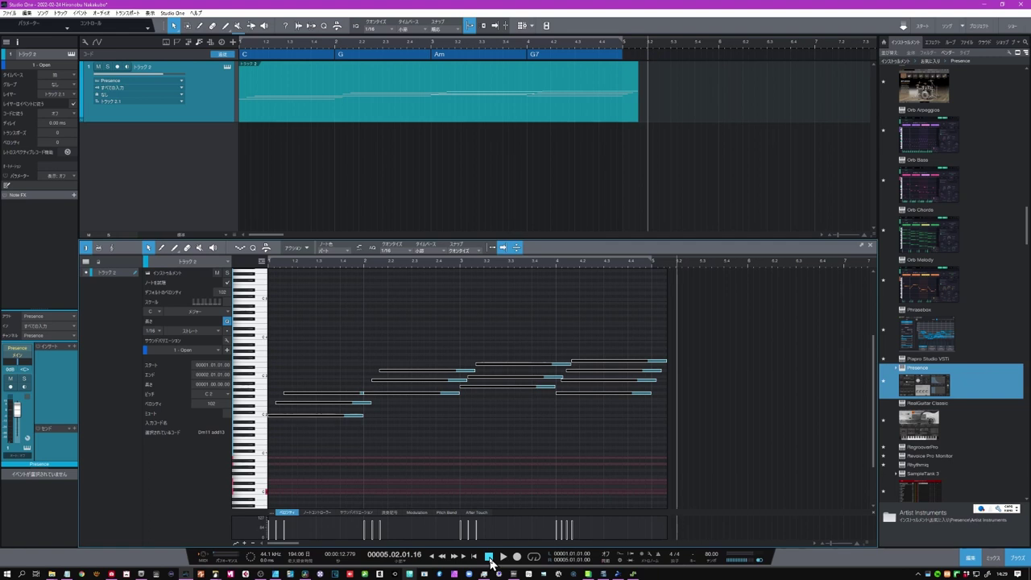
pyautogui.click(487, 451)
pyautogui.hotkey('ctrl', 'z')
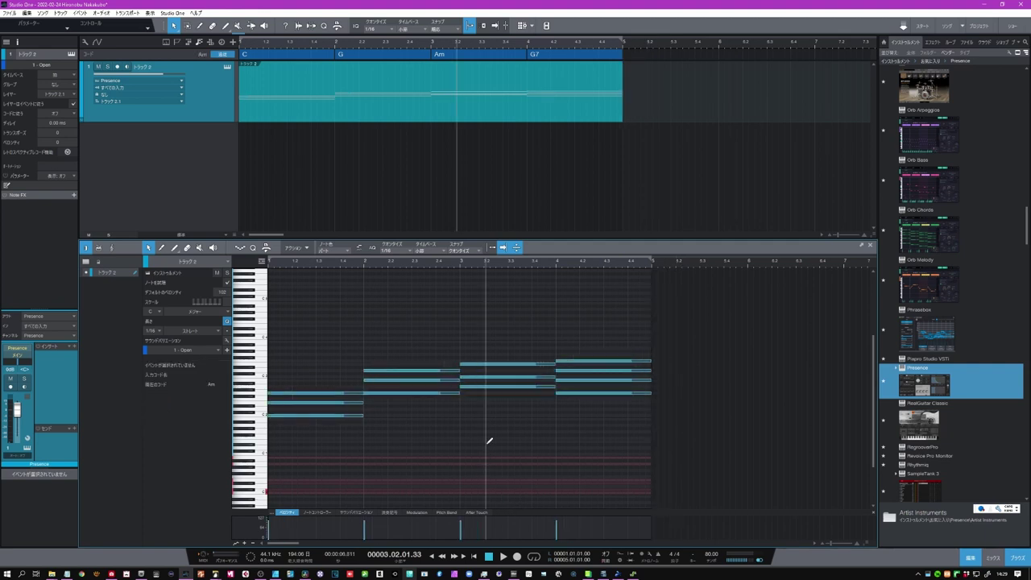
# Duplicate トラック 2 completely, including its instrument, and colour the copied track crimson.
pyautogui.click(214, 100)
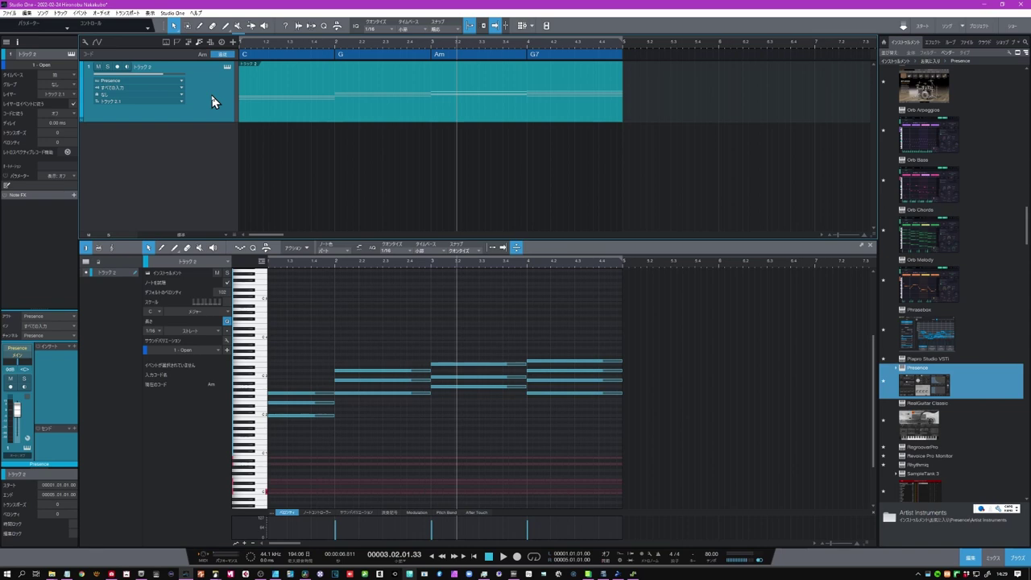
pyautogui.rightClick(214, 100)
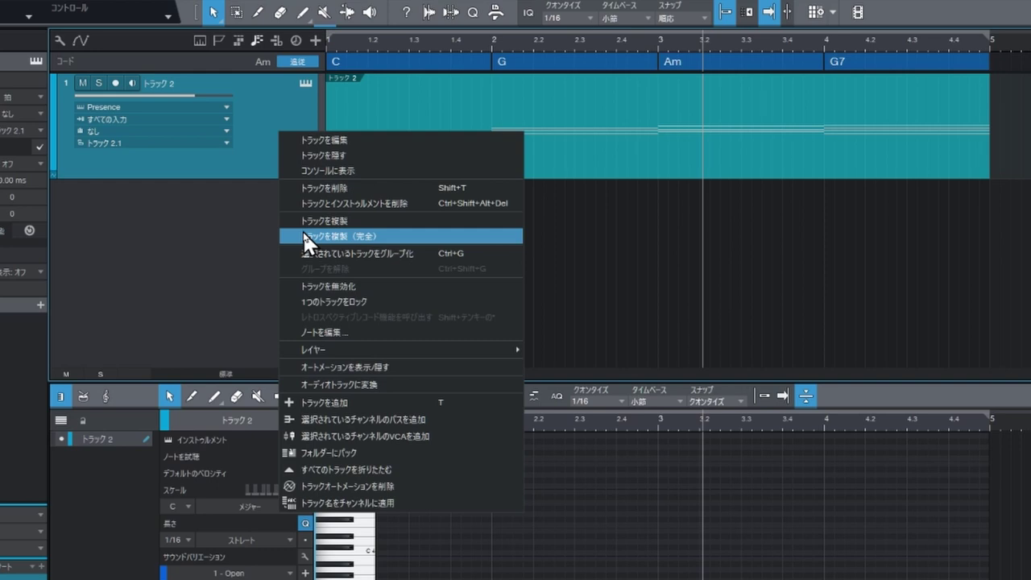
pyautogui.click(302, 232)
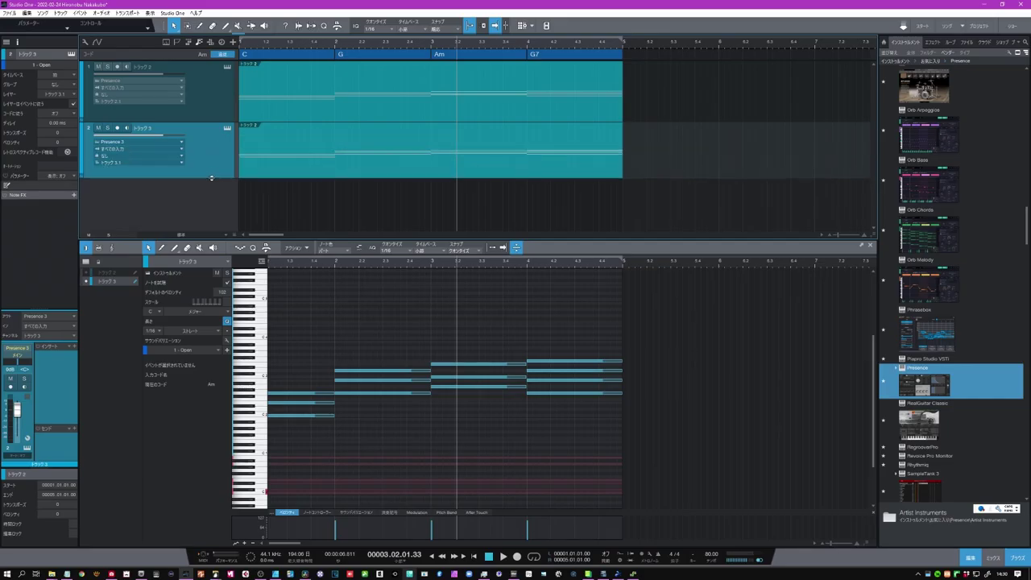
pyautogui.click(81, 153)
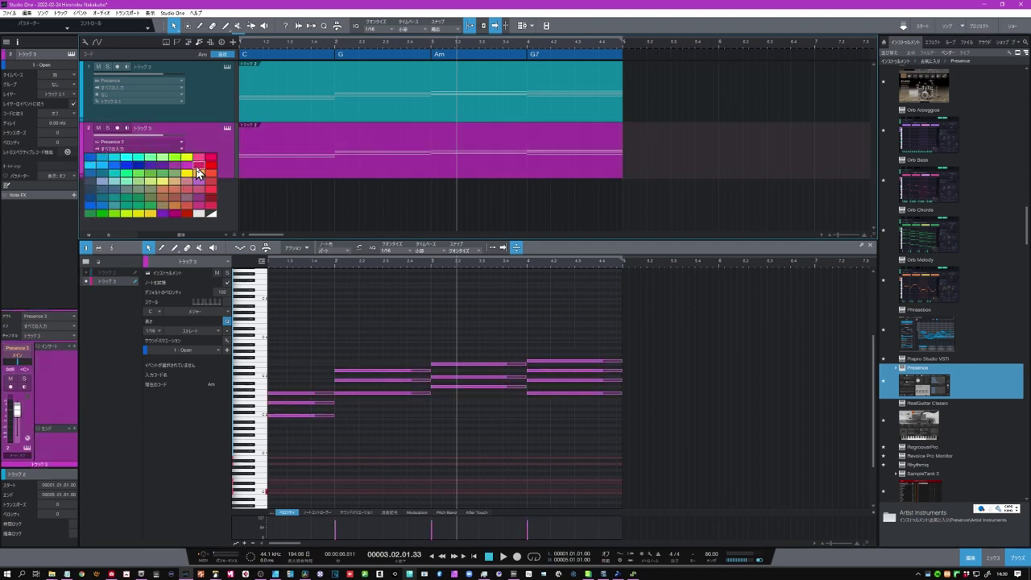
pyautogui.click(203, 170)
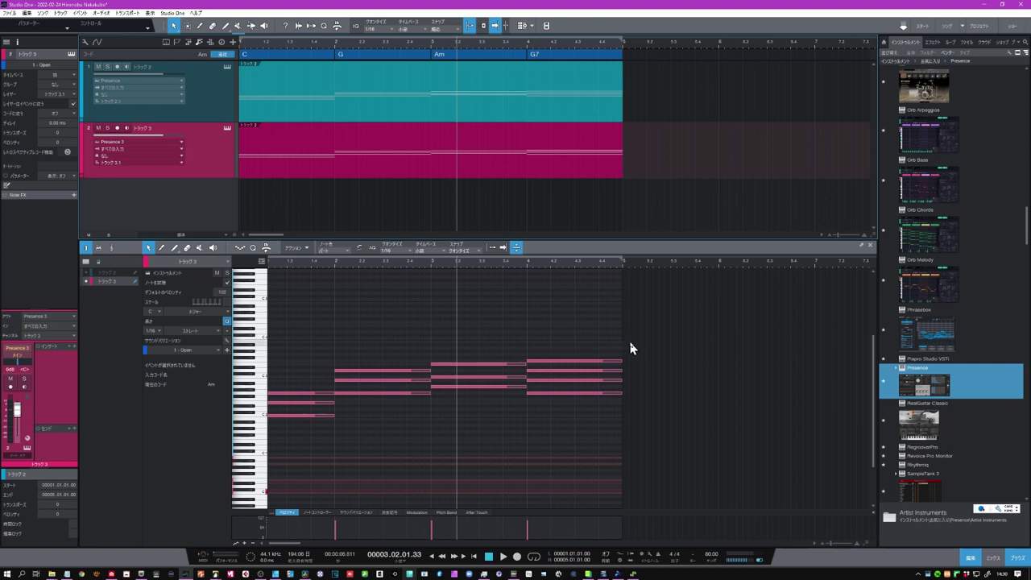
# Transpose all chord notes of トラック 3 down one octave.
pyautogui.moveTo(652, 348); pyautogui.dragTo(239, 443)
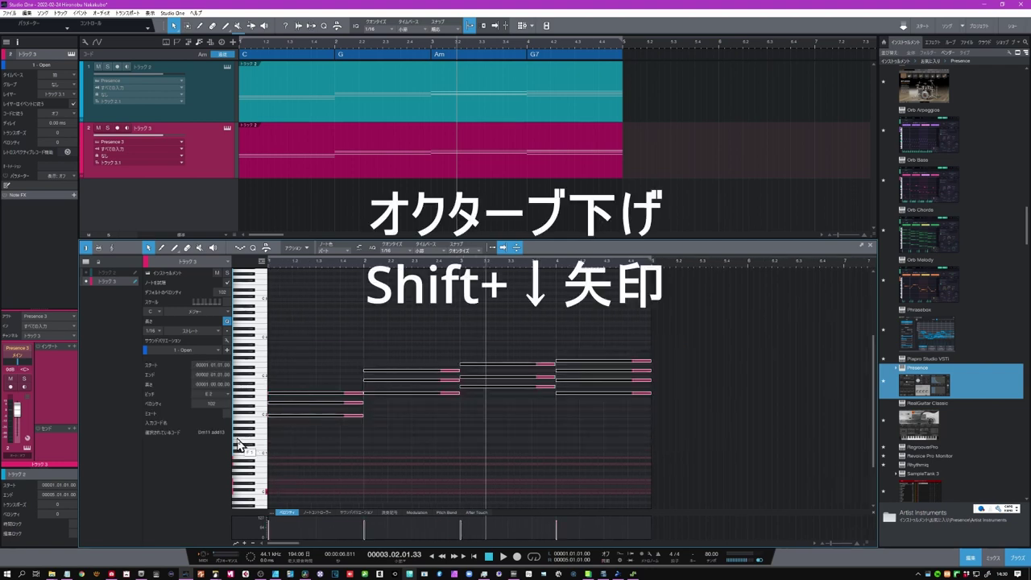
pyautogui.hotkey('shift', 'Down')
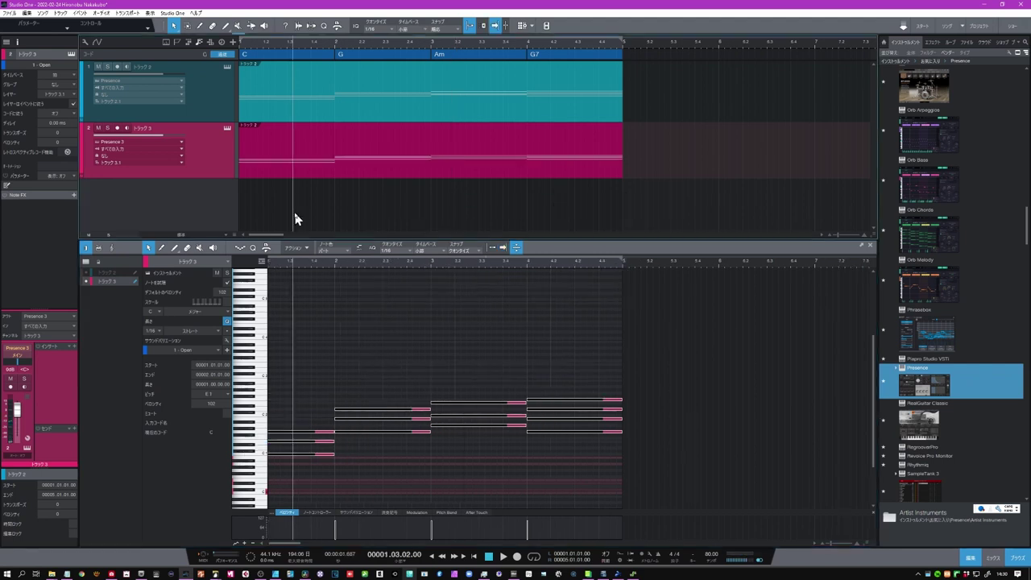
pyautogui.click(351, 317)
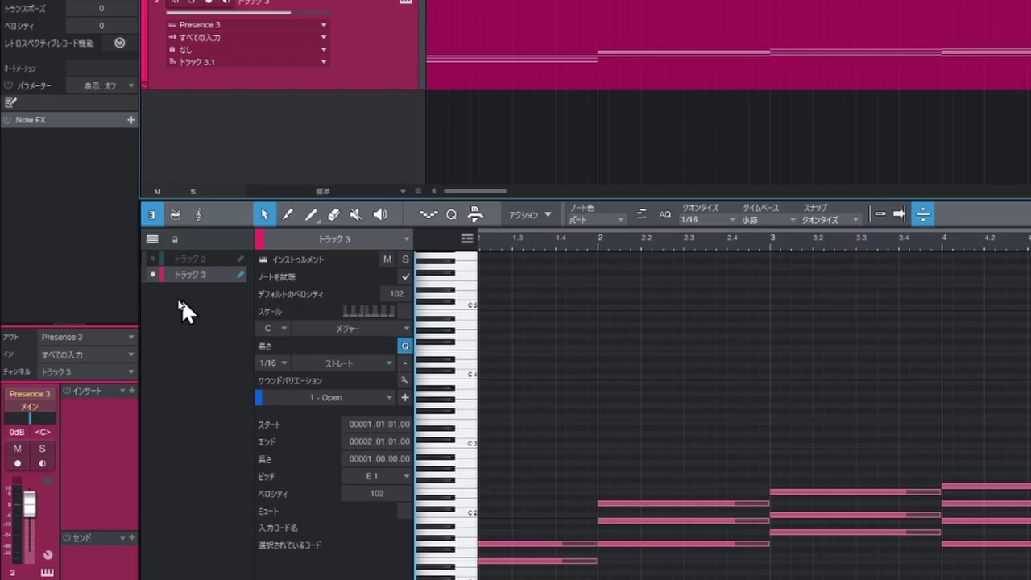
# Display トラック 2 and トラック 3 together in the note editor and enable both for editing.
pyautogui.click(150, 239)
pyautogui.click(150, 239)
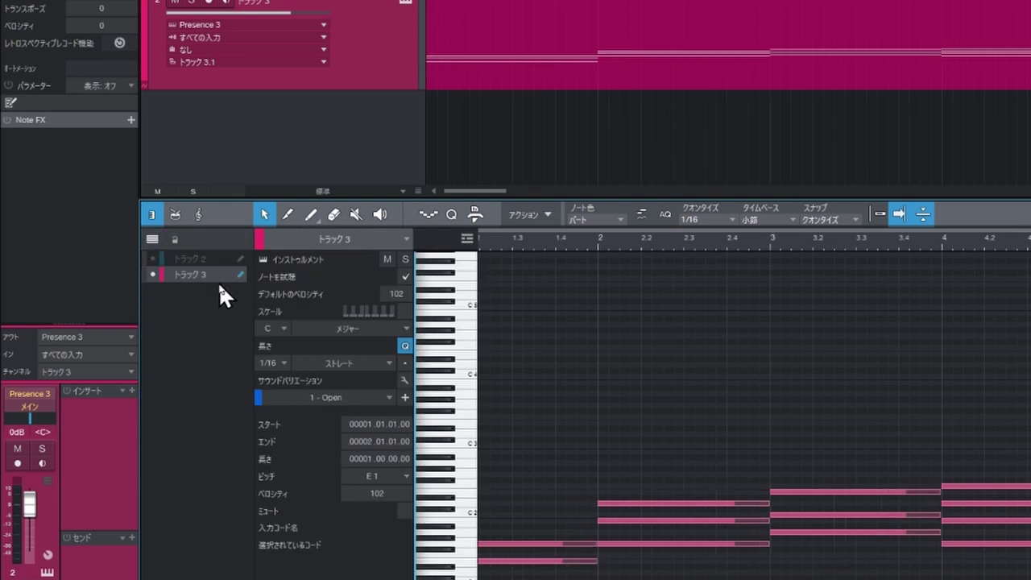
pyautogui.click(219, 259)
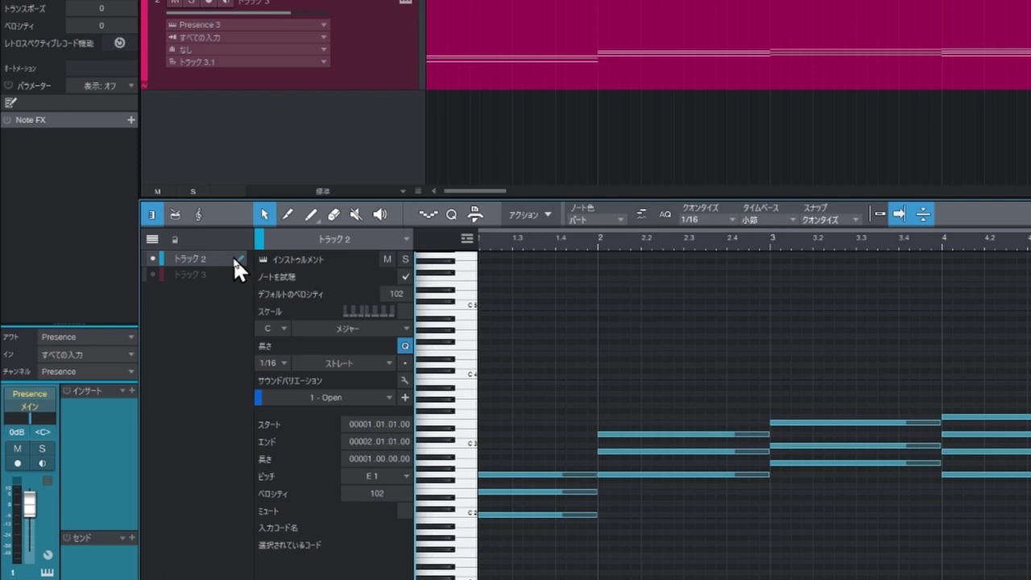
pyautogui.click(240, 275)
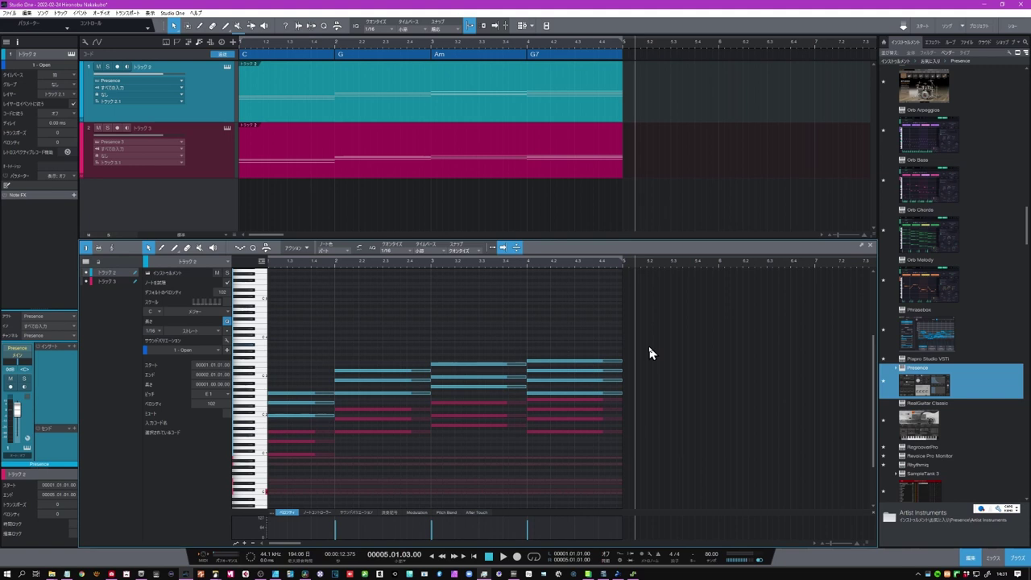
# Stagger all notes of both tracks from lowest to highest as an upward strum and play them from the start.
pyautogui.moveTo(648, 344); pyautogui.dragTo(363, 476)
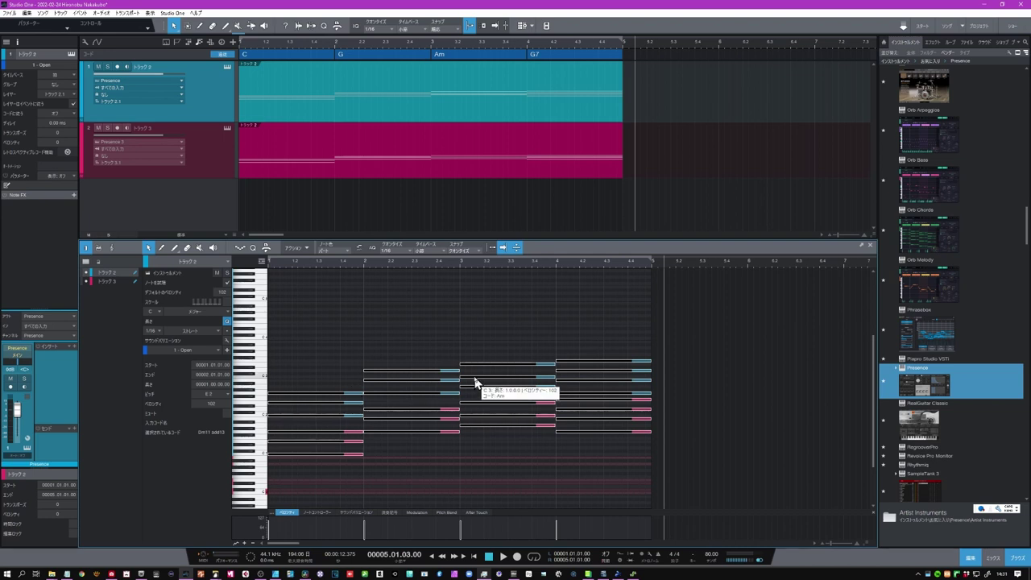
pyautogui.click(579, 365)
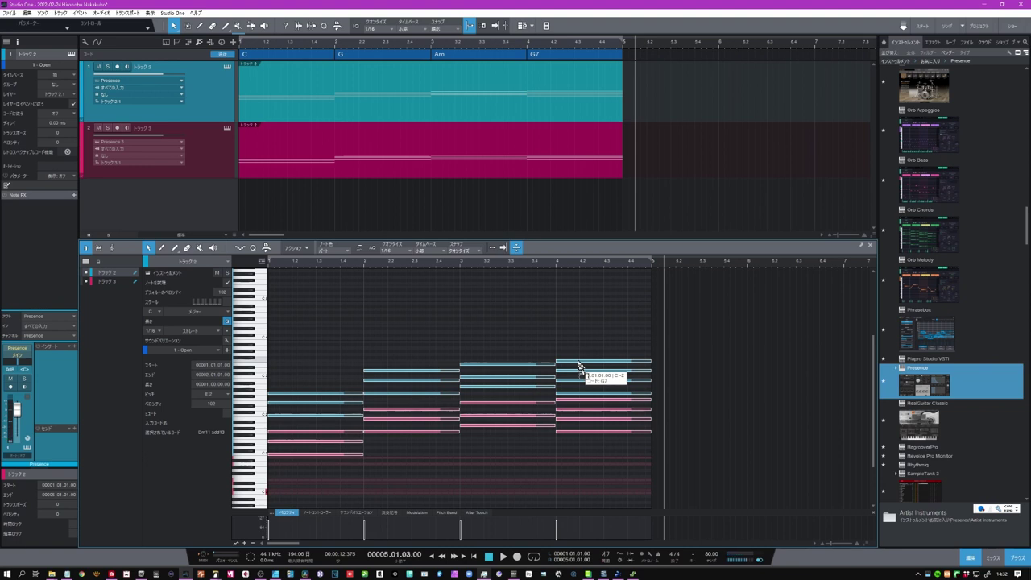
pyautogui.moveTo(578, 365)
pyautogui.mouseDown()
pyautogui.moveTo(591, 368)
pyautogui.moveTo(587, 360)
pyautogui.mouseUp()
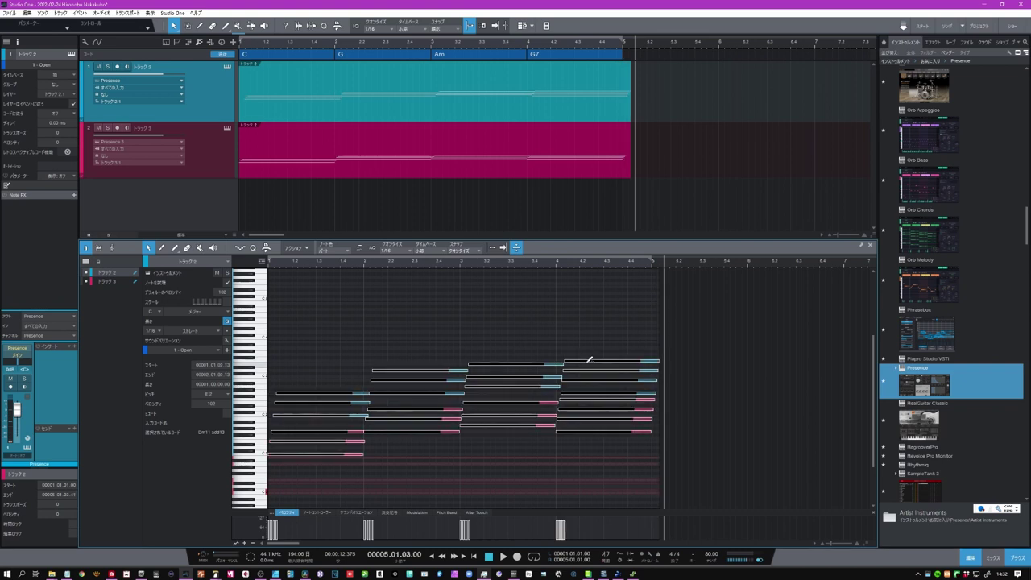
pyautogui.click(475, 557)
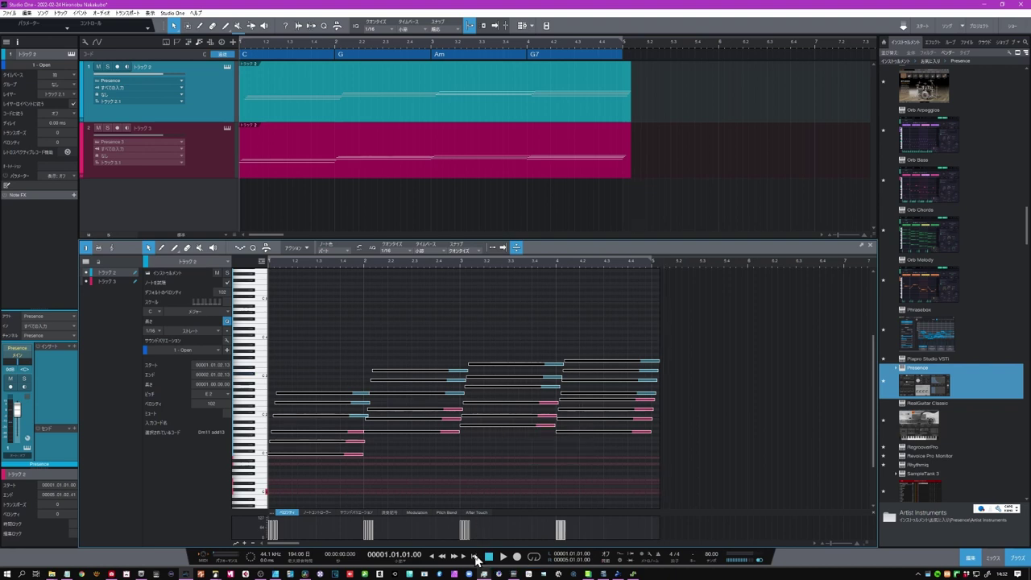
pyautogui.click(503, 557)
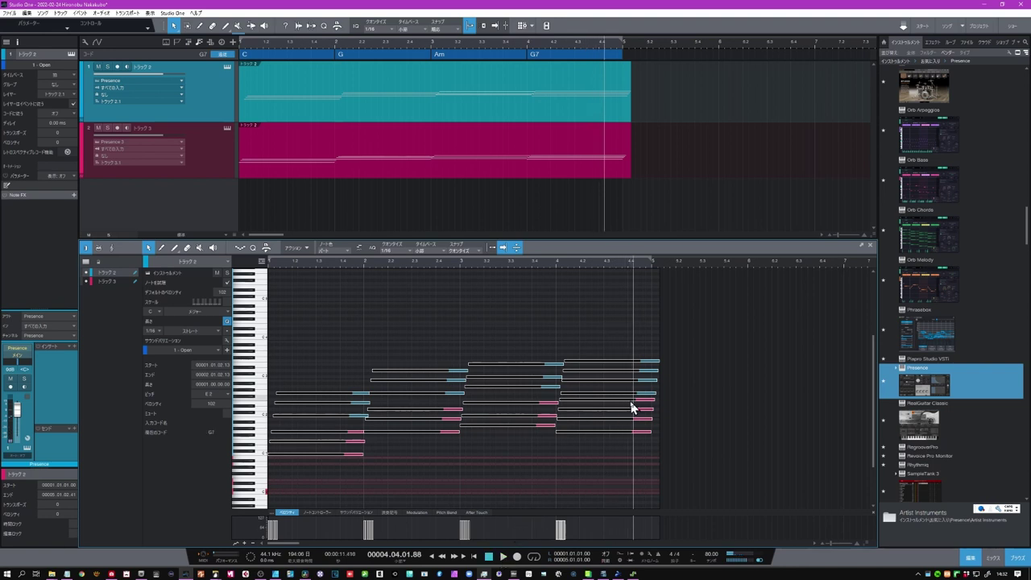
# Play back the aligned chords of both tracks and transpose all their selected notes up one octave.
pyautogui.click(666, 361)
pyautogui.moveTo(673, 347); pyautogui.dragTo(256, 472)
pyautogui.click(503, 557)
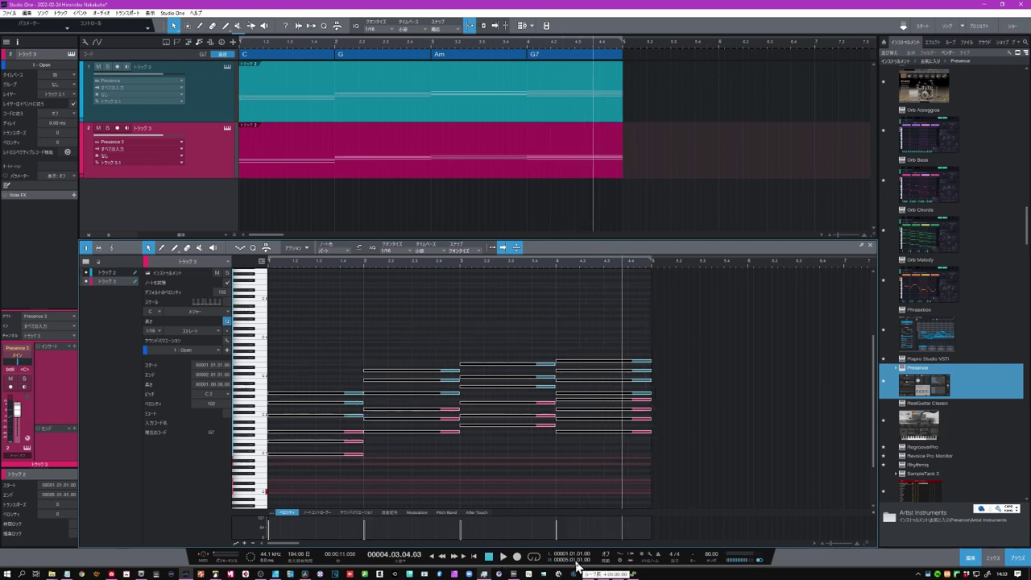
pyautogui.hotkey('shift', 'Up')
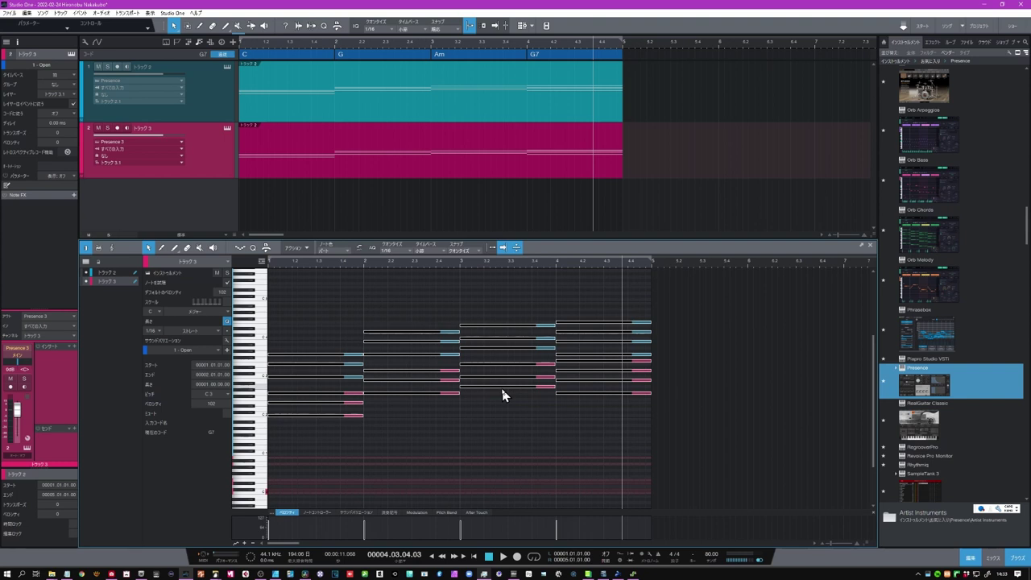
# Stagger all notes of both tracks from highest to lowest as a downward strum and play them from the start.
pyautogui.hotkey('ctrl', 'z')
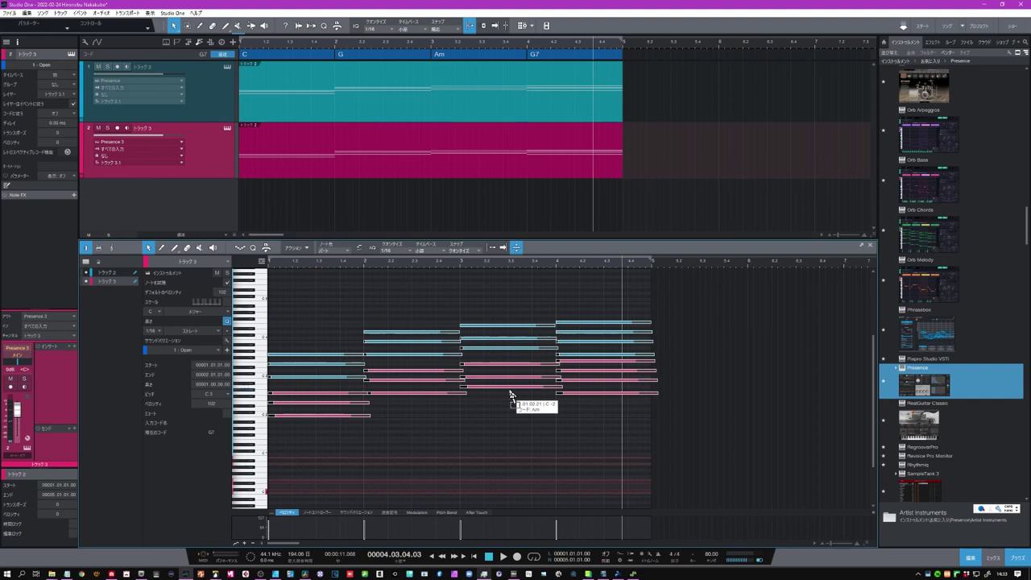
pyautogui.hotkey('ctrl', 'z')
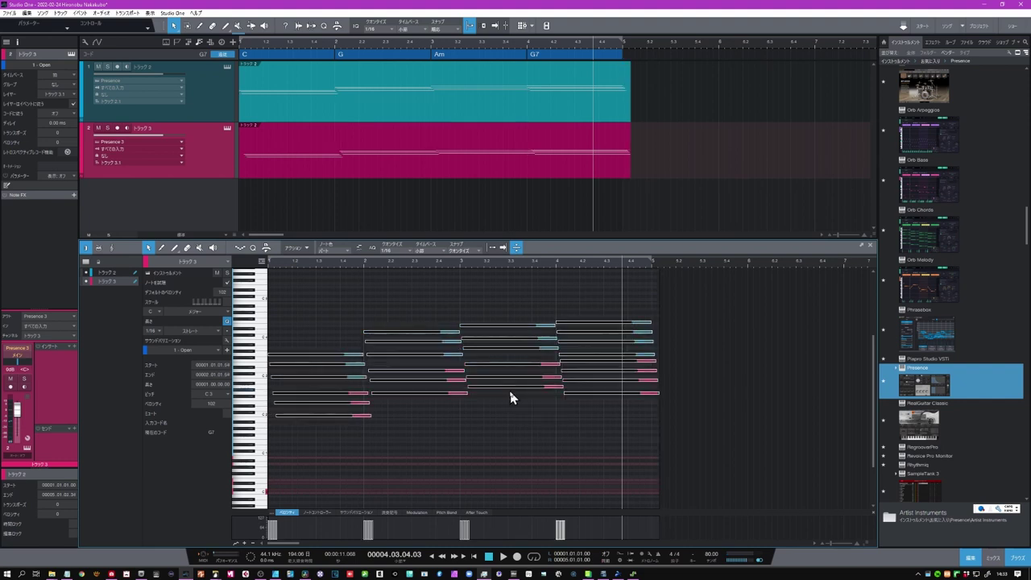
pyautogui.click(475, 557)
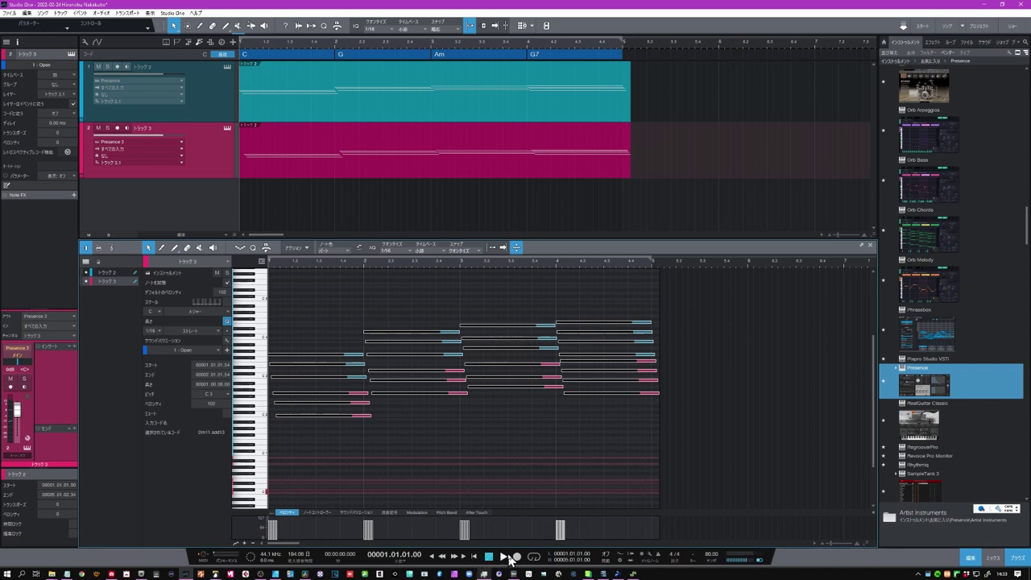
pyautogui.click(507, 558)
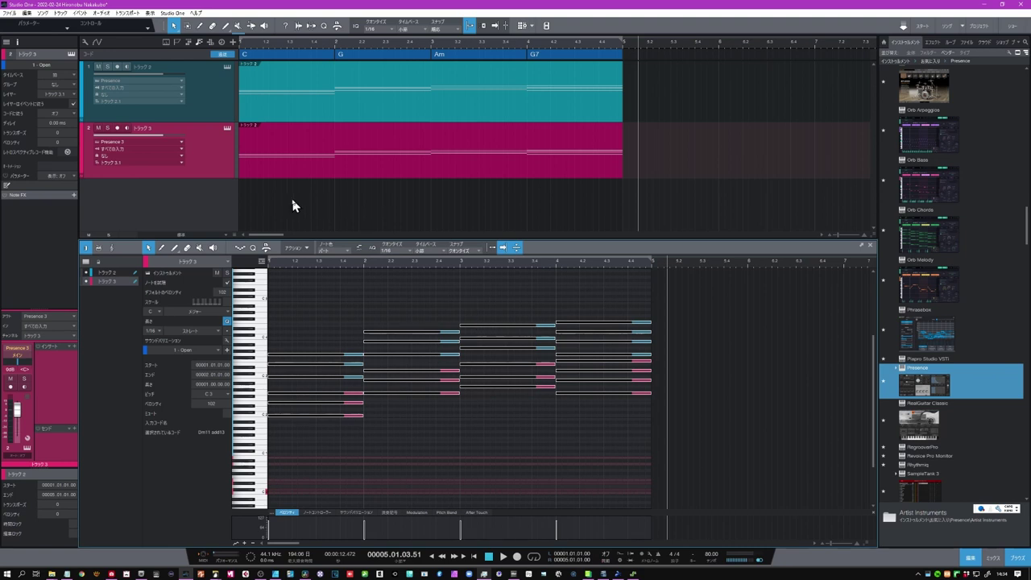
# Show the arranger track and add an イントロ section covering only bar 2, over the G chord.
pyautogui.click(191, 43)
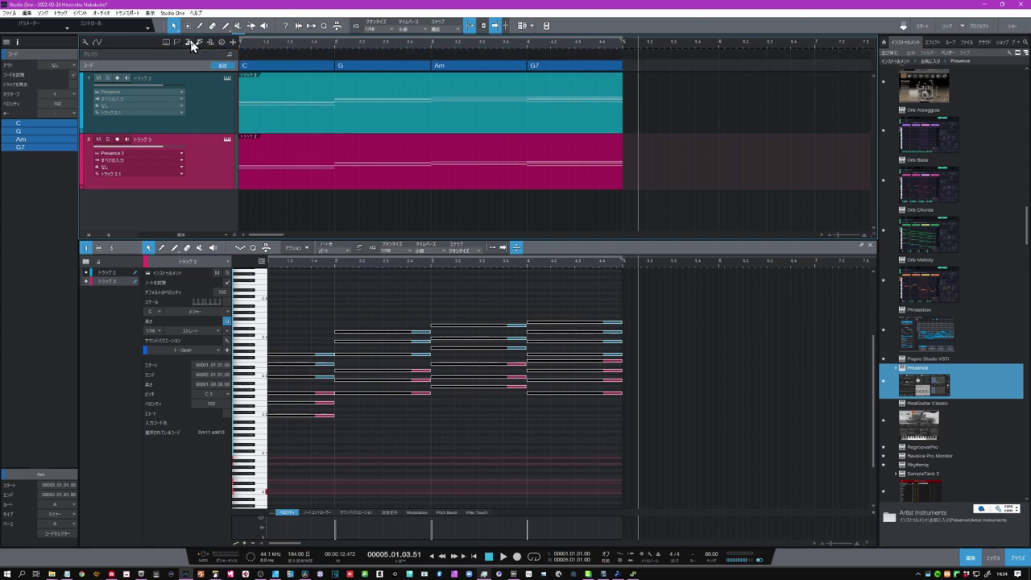
pyautogui.doubleClick(355, 54)
pyautogui.moveTo(620, 54); pyautogui.dragTo(431, 53)
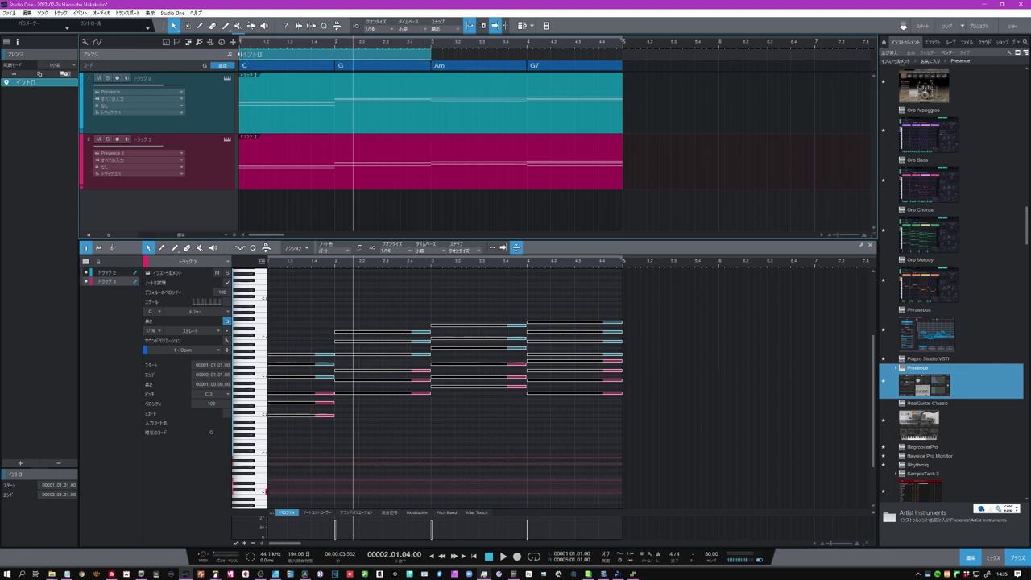
pyautogui.moveTo(240, 53); pyautogui.dragTo(339, 67)
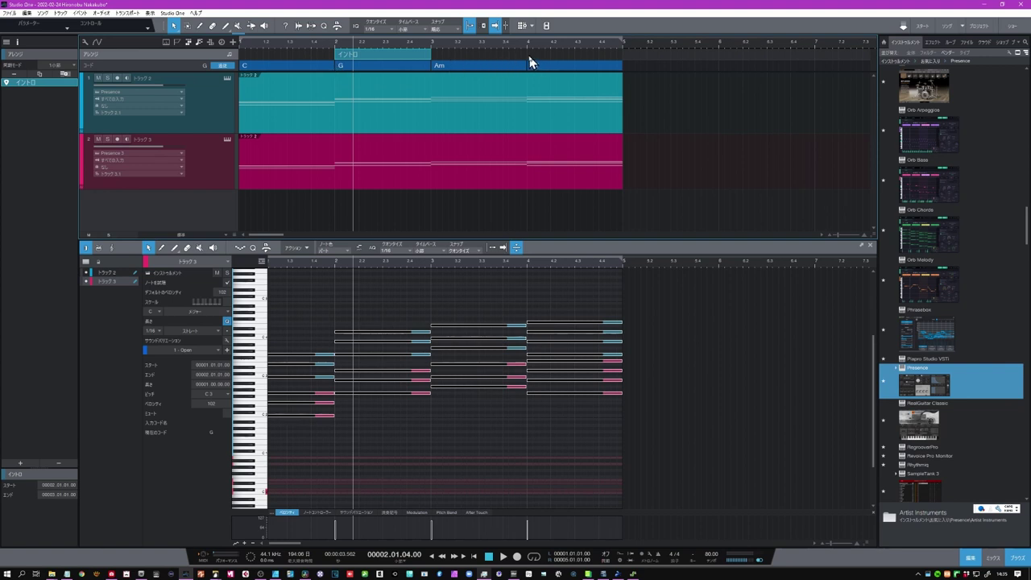
# Add a バース section over the G7 chord in bar 4 and move both arranger sections to start at bars 5 and 7.
pyautogui.click(227, 25)
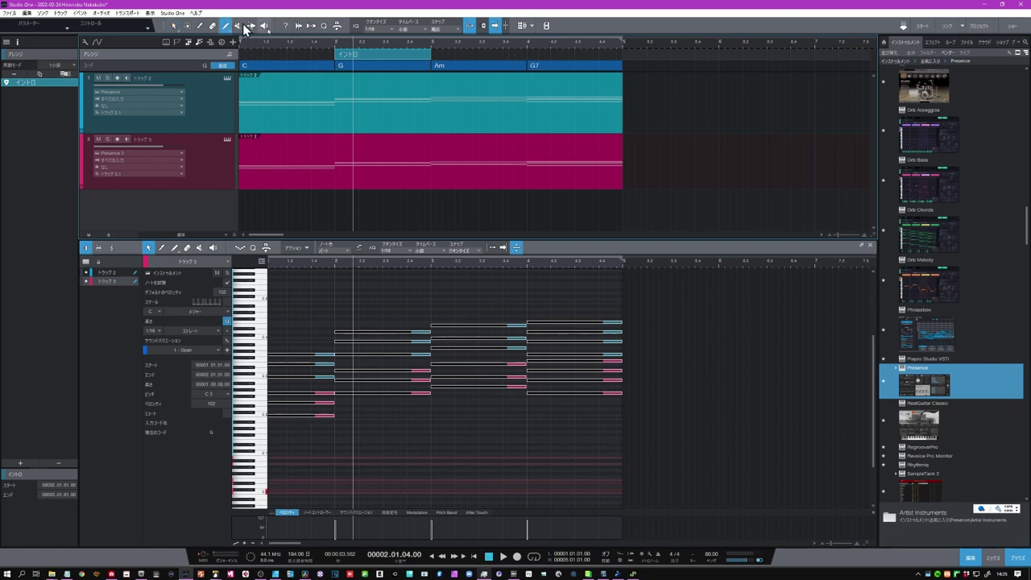
pyautogui.moveTo(547, 58); pyautogui.dragTo(559, 55)
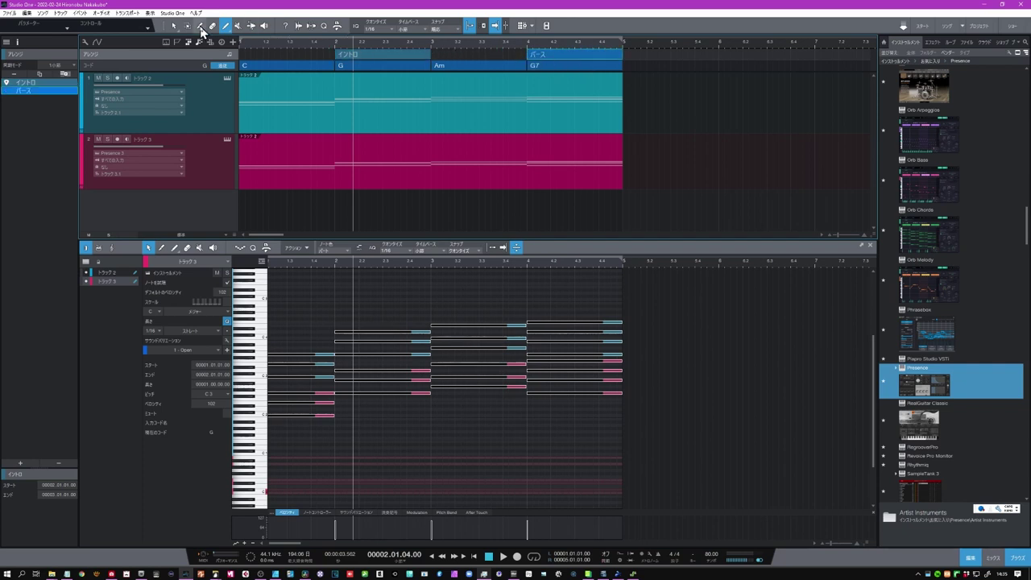
pyautogui.click(174, 27)
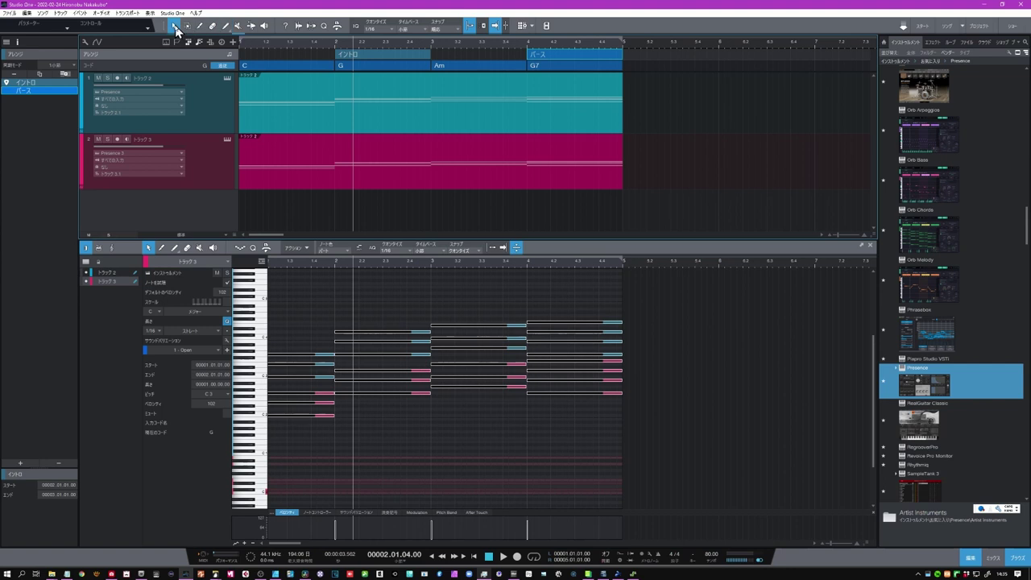
pyautogui.click(373, 62)
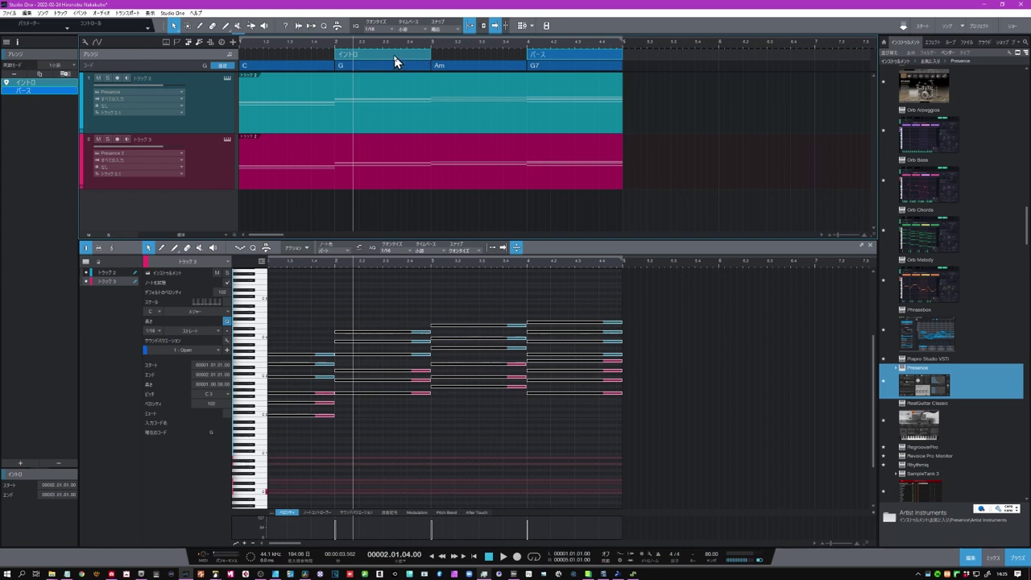
pyautogui.moveTo(394, 60); pyautogui.dragTo(681, 61)
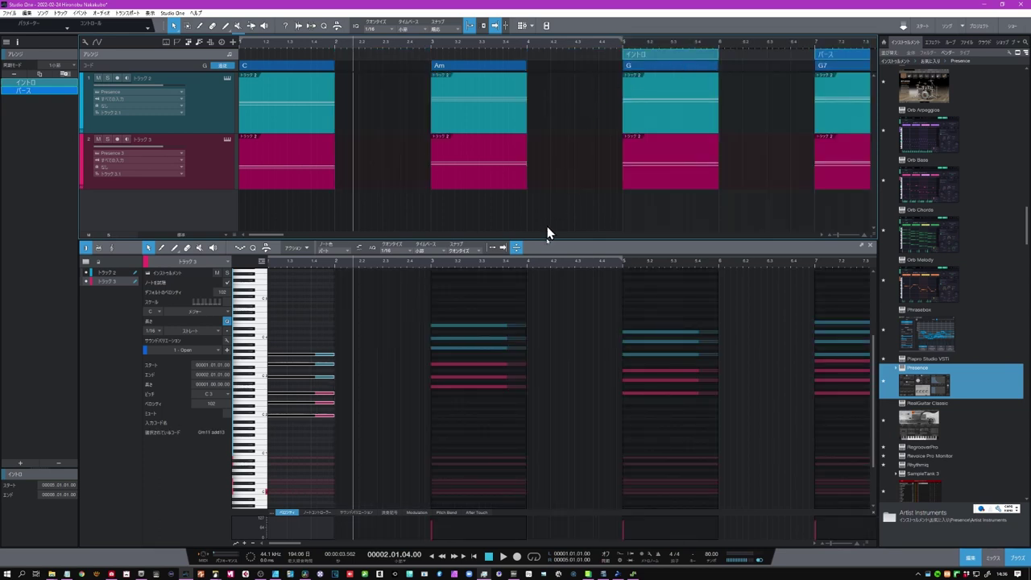
# Stagger the C and Am chords on both tracks from lowest to highest note and trim their overhanging event ends to the bar lines.
pyautogui.moveTo(534, 299); pyautogui.dragTo(217, 456)
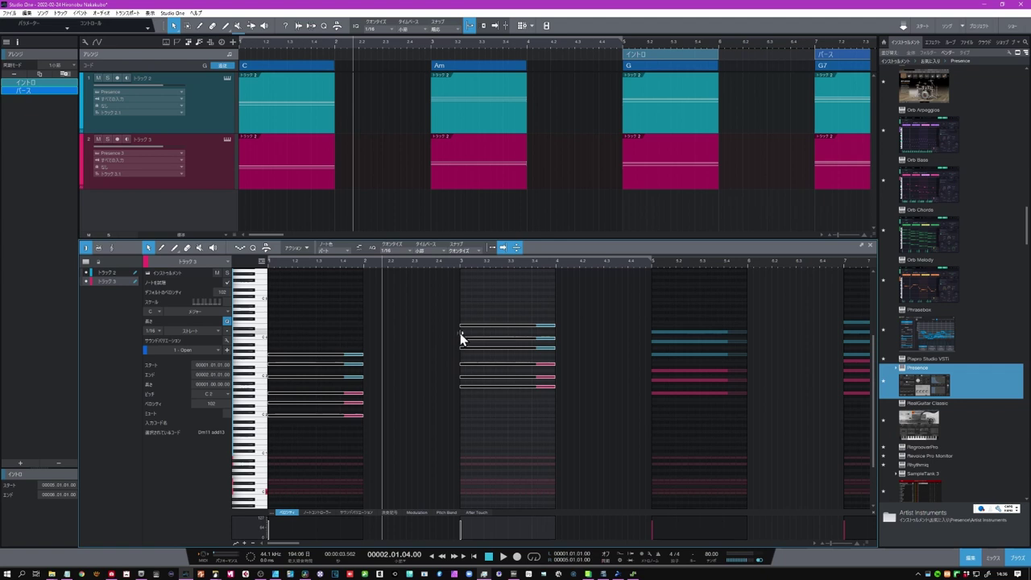
pyautogui.moveTo(484, 324); pyautogui.dragTo(489, 324)
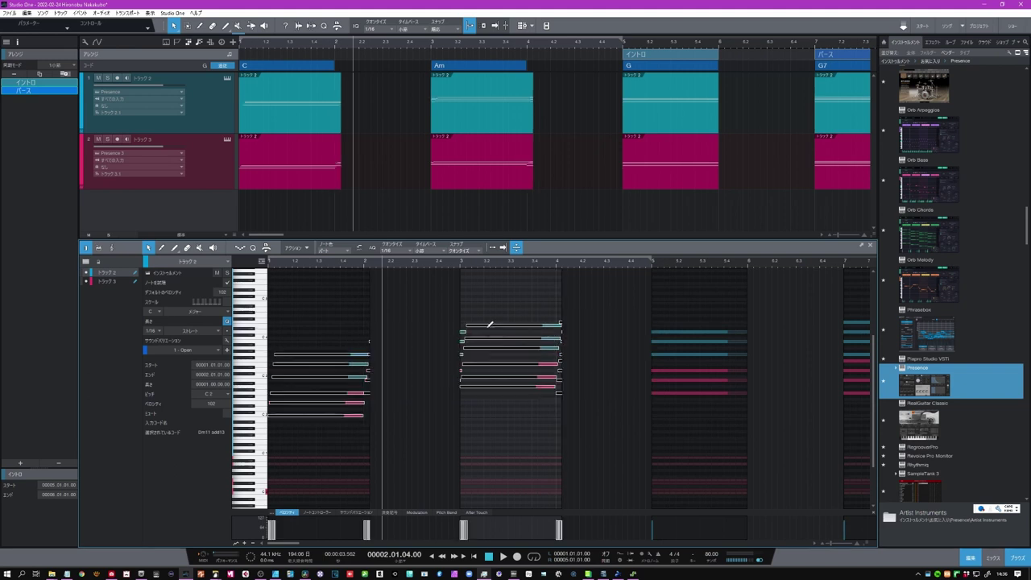
pyautogui.moveTo(752, 41); pyautogui.dragTo(754, 34)
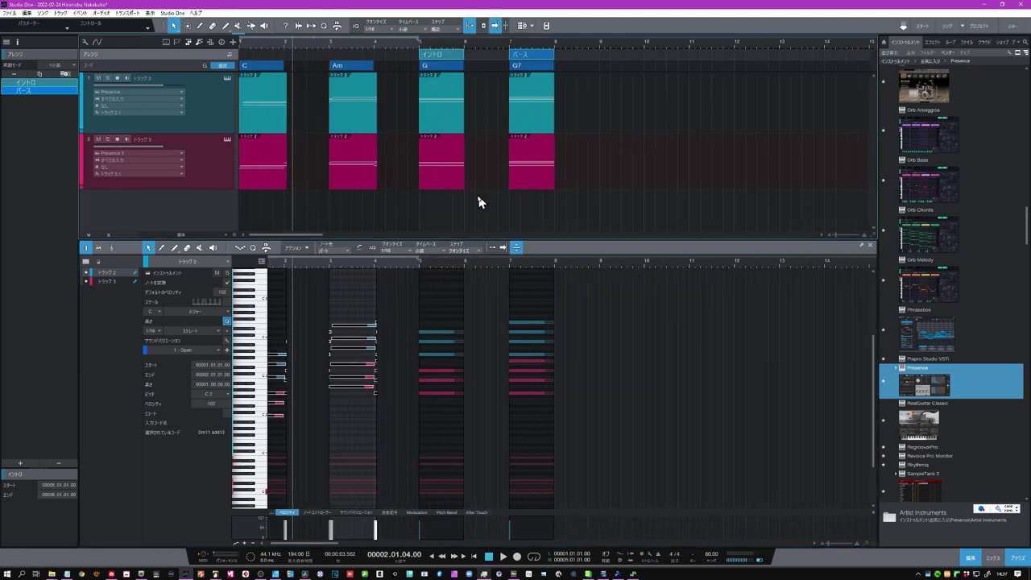
pyautogui.moveTo(391, 212); pyautogui.dragTo(226, 38)
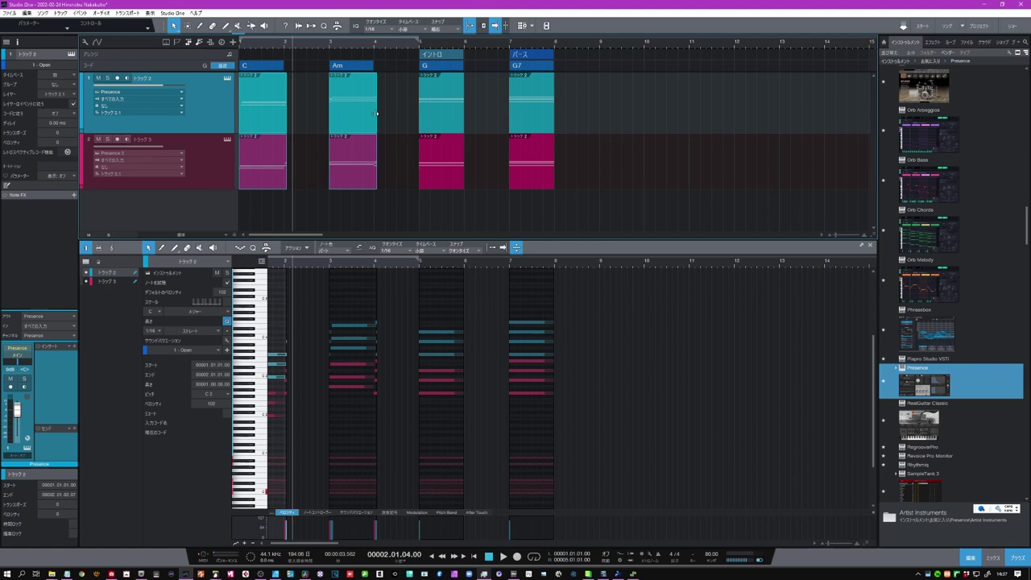
pyautogui.moveTo(376, 113); pyautogui.dragTo(372, 112)
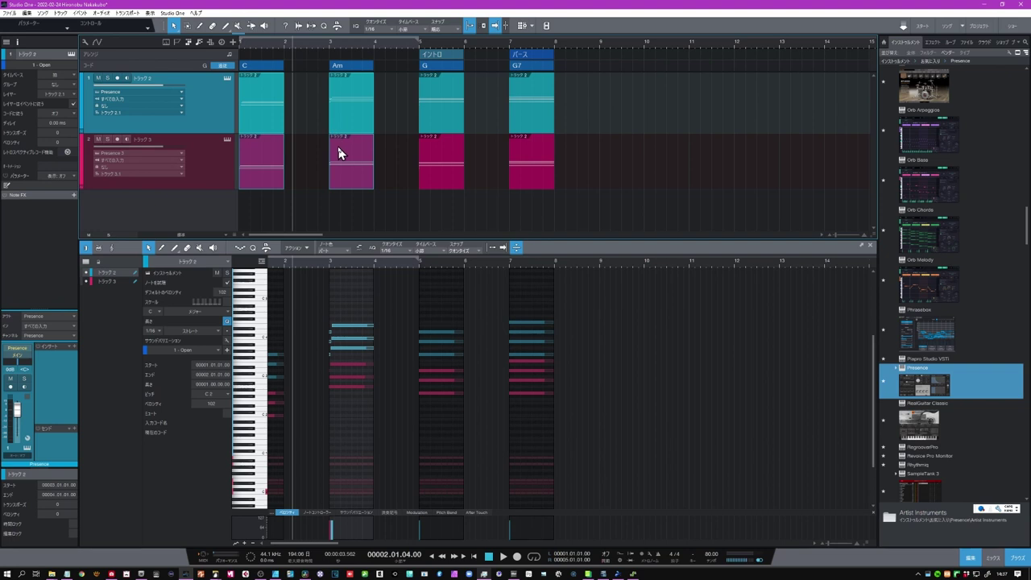
# Stagger the G and G7 chords on both tracks from highest to lowest note and trim their overhanging event ends to the bar lines.
pyautogui.click(410, 167)
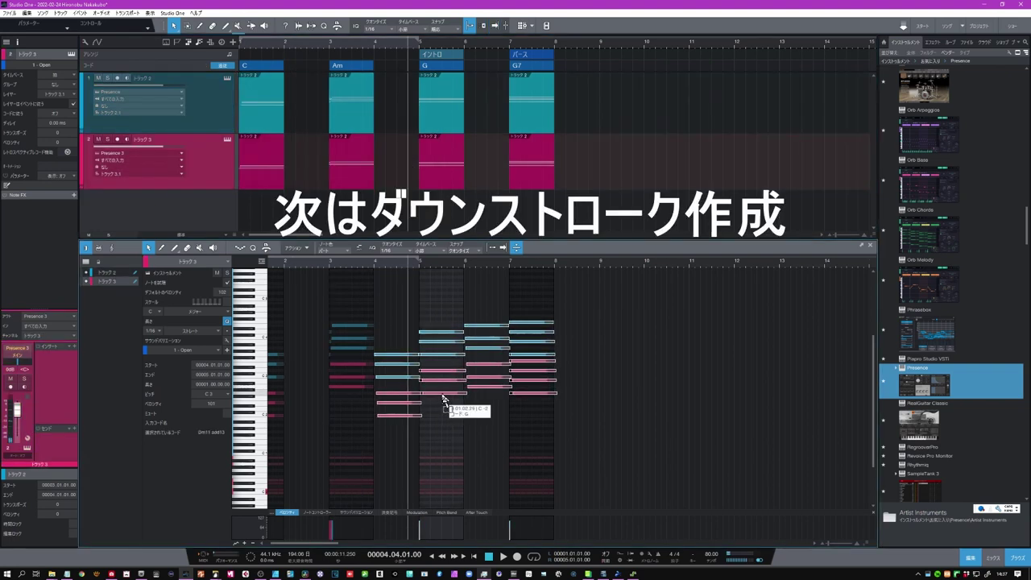
pyautogui.moveTo(485, 73); pyautogui.dragTo(778, 208)
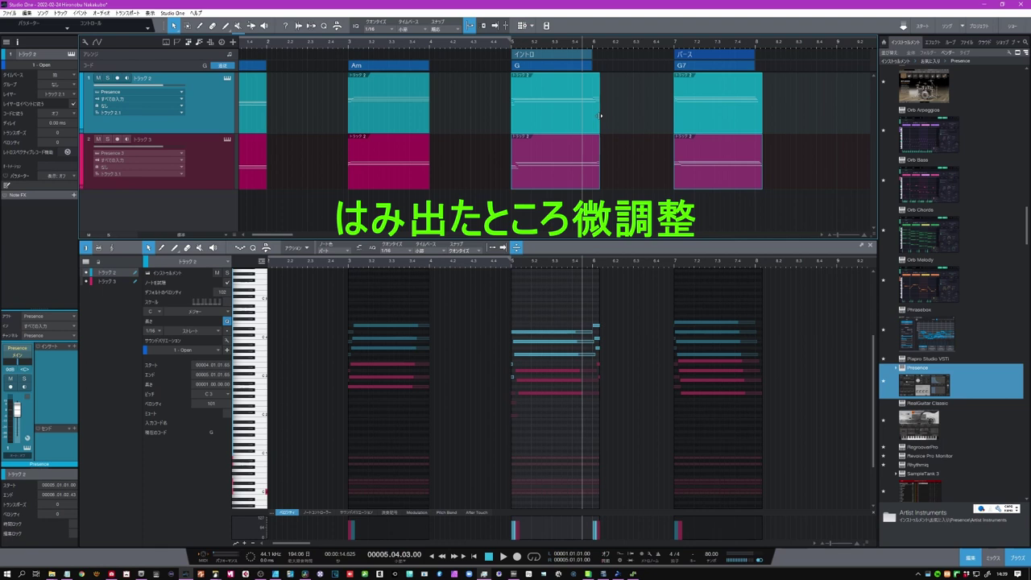
pyautogui.moveTo(600, 115); pyautogui.dragTo(594, 115)
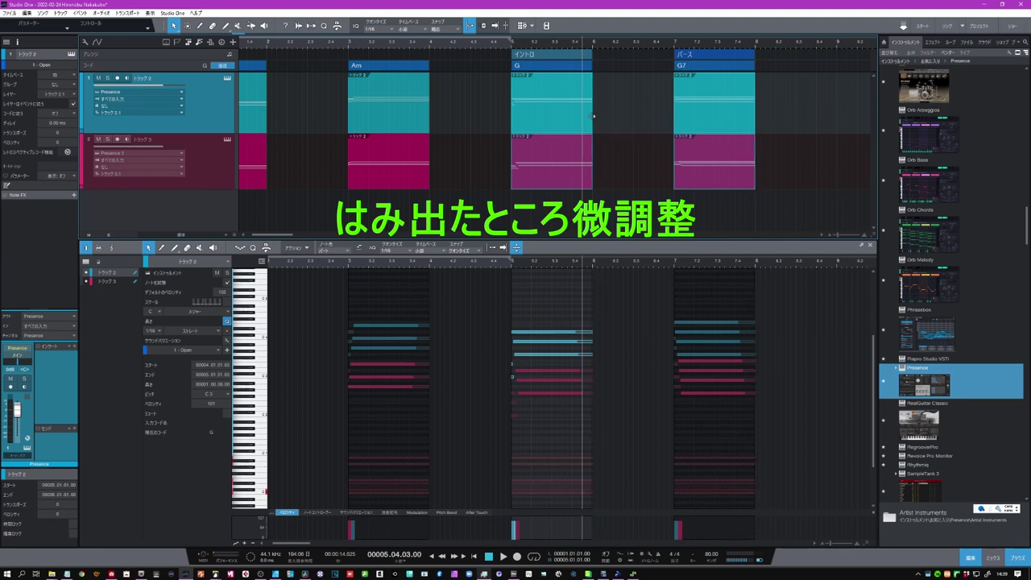
pyautogui.click(632, 87)
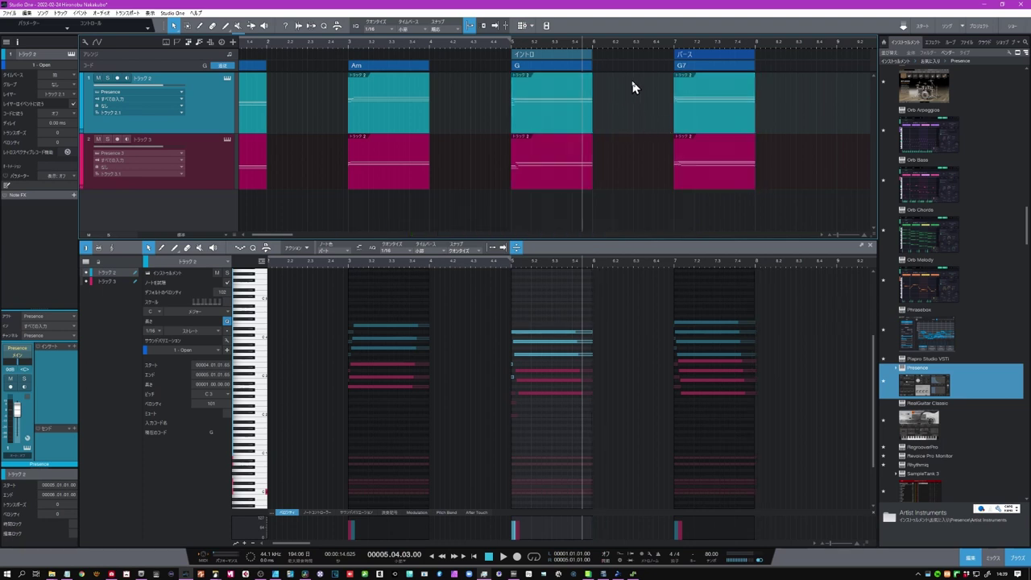
# Select both arranger sections and move them back so イントロ starts at bar 2 and バース at bar 4.
pyautogui.click(570, 62)
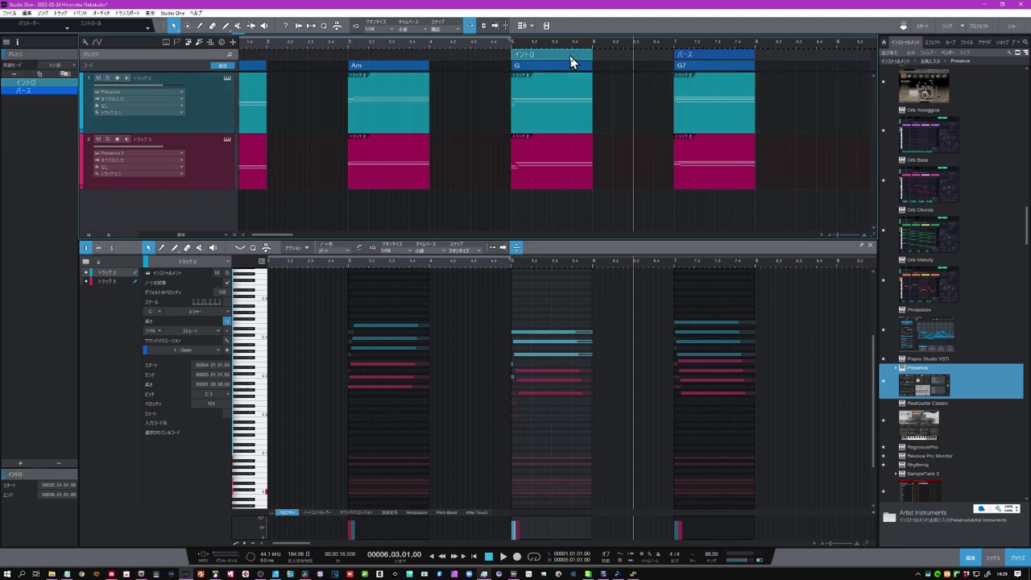
pyautogui.click(693, 61)
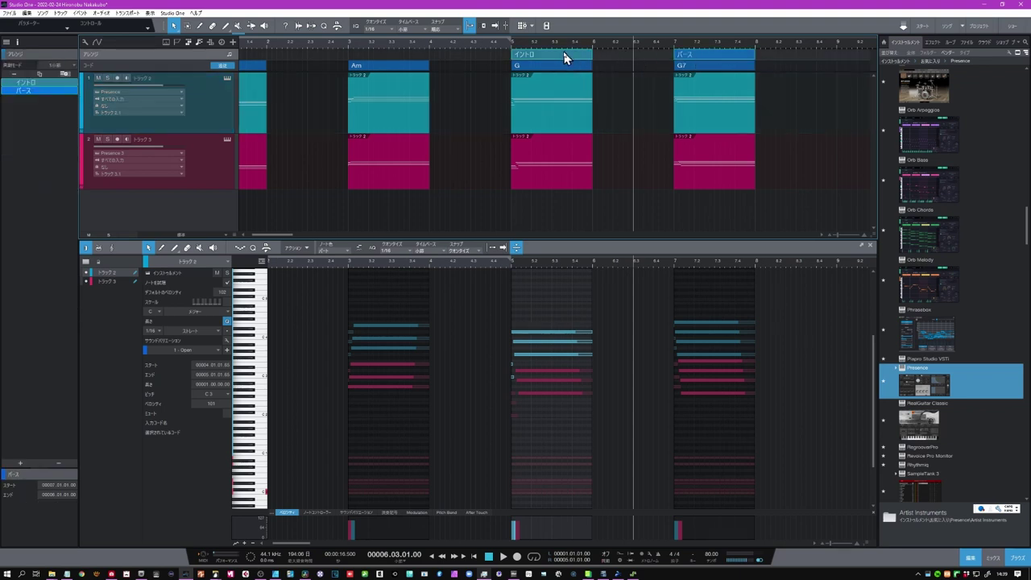
pyautogui.moveTo(561, 53); pyautogui.dragTo(320, 61)
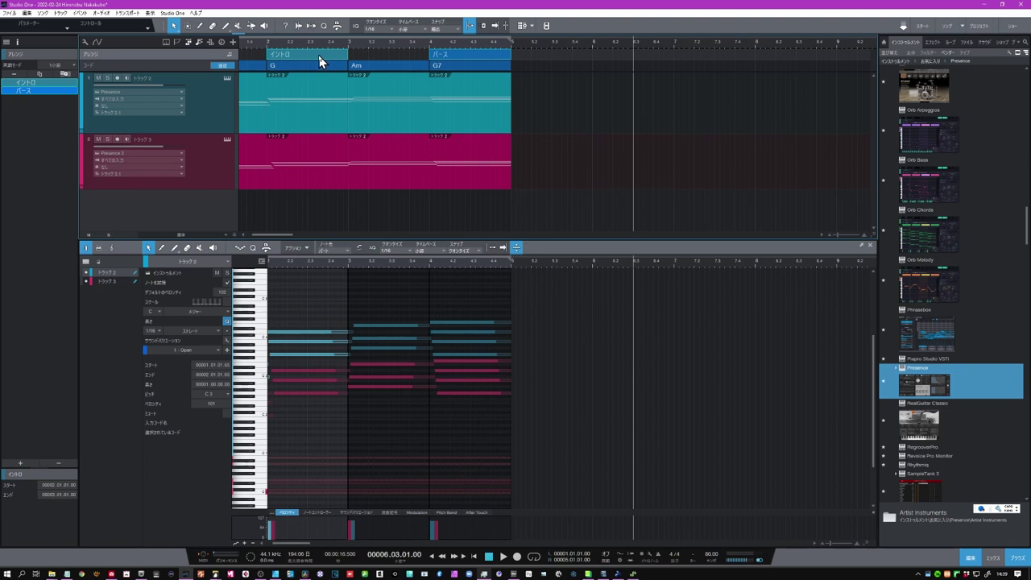
# Play the rearranged progression of alternating up and down strums from the start of the song.
pyautogui.click(308, 46)
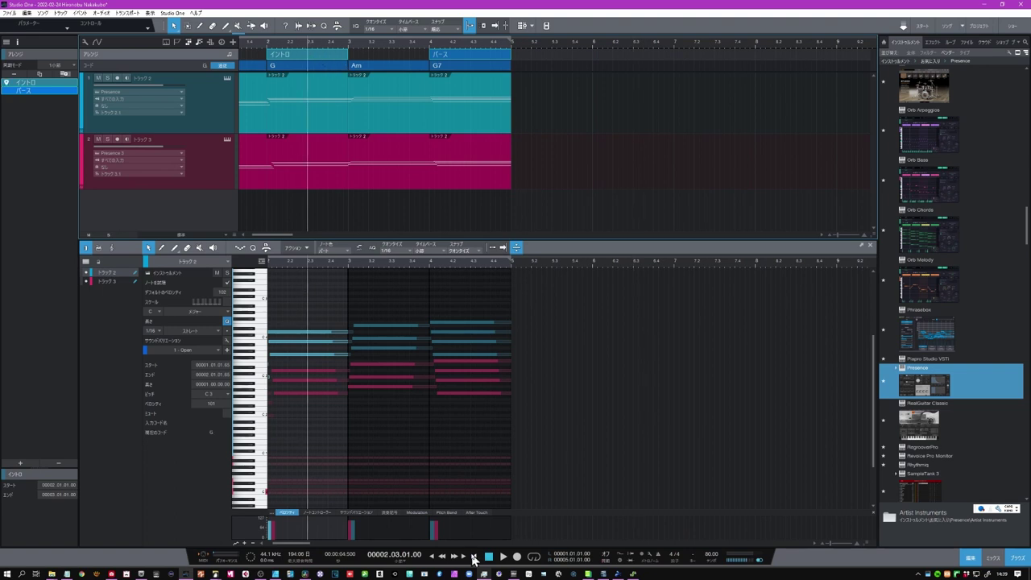
pyautogui.click(473, 558)
pyautogui.click(503, 557)
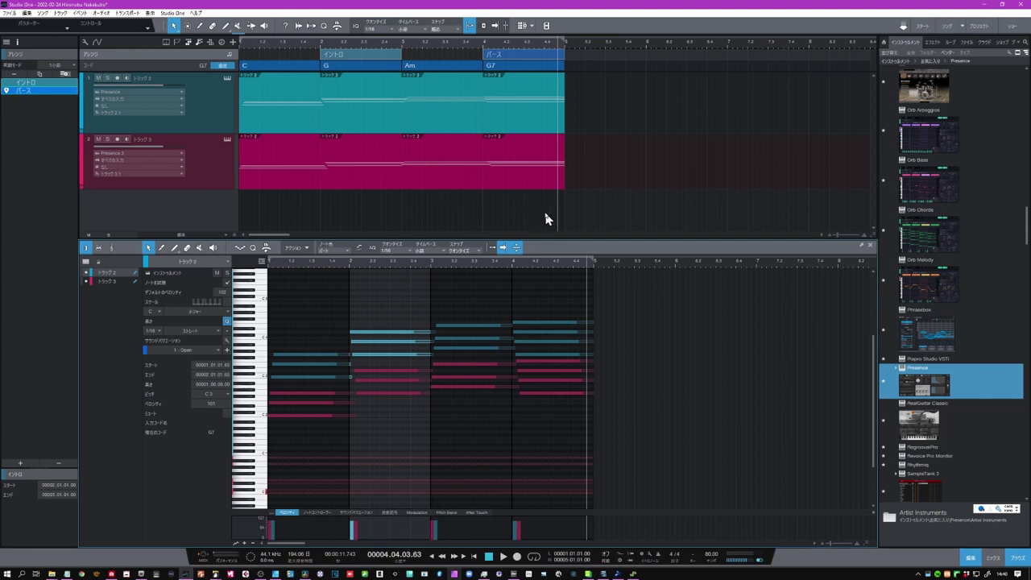
# Duplicate all chord events of both tracks into bars 5 to 8 and add an Em chord over bar 5 in the chord track.
pyautogui.moveTo(565, 222); pyautogui.dragTo(700, 138)
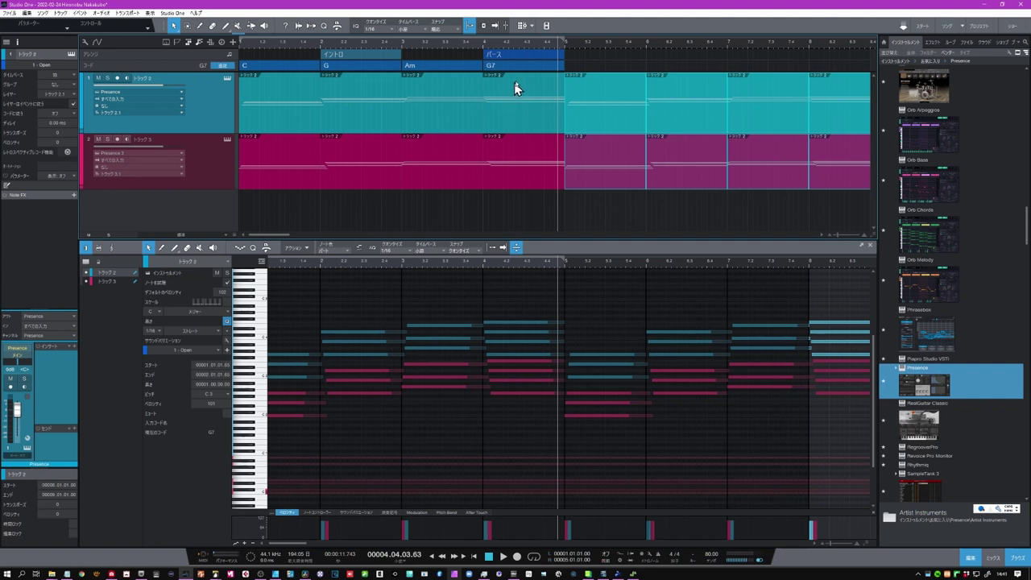
pyautogui.doubleClick(598, 67)
pyautogui.doubleClick(597, 67)
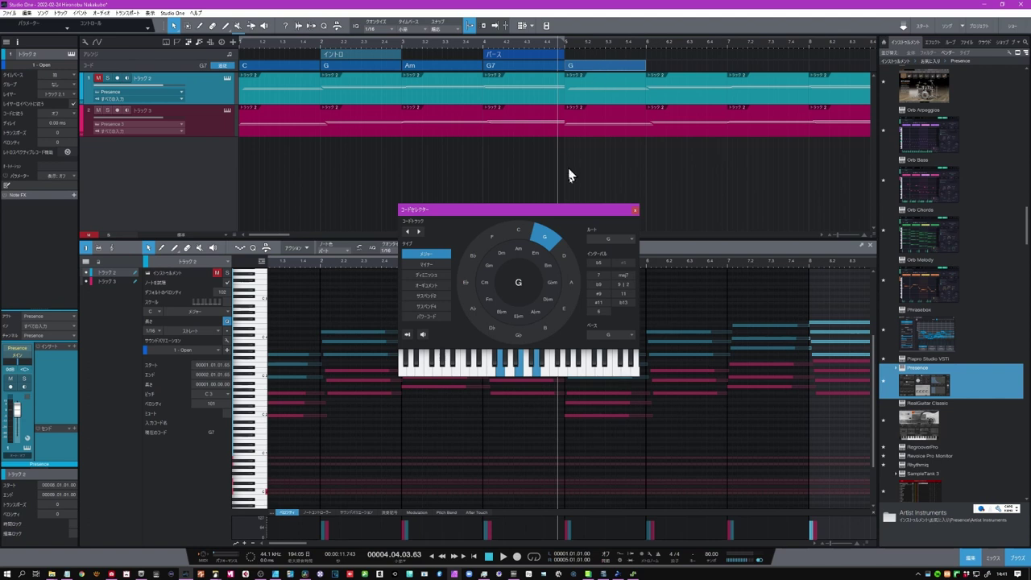
pyautogui.click(538, 255)
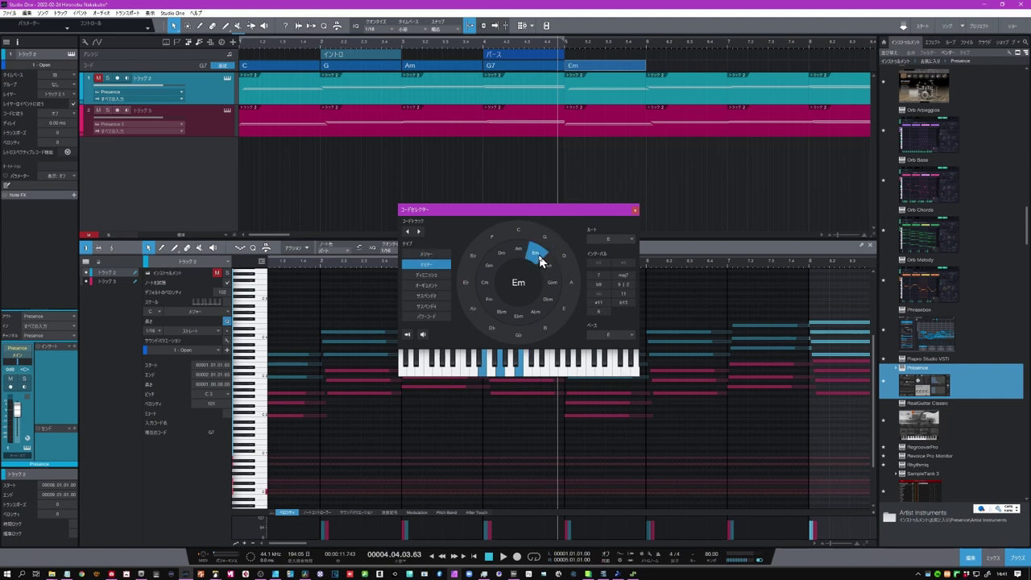
# Add Dm chords over bars 6 and 7 and a C chord over bar 8 in the chord track.
pyautogui.doubleClick(669, 71)
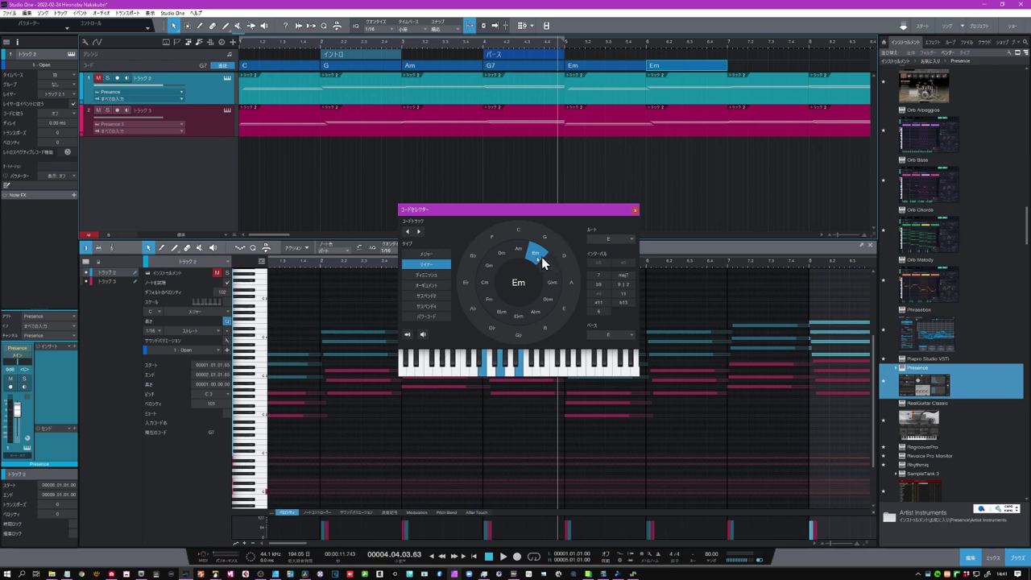
pyautogui.click(504, 256)
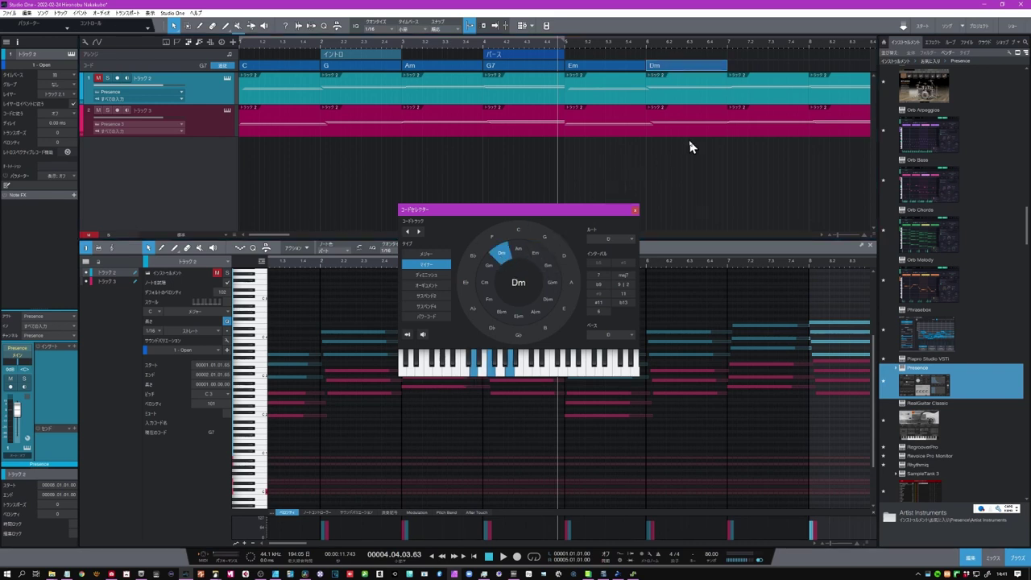
pyautogui.click(743, 68)
pyautogui.moveTo(743, 68); pyautogui.dragTo(549, 243)
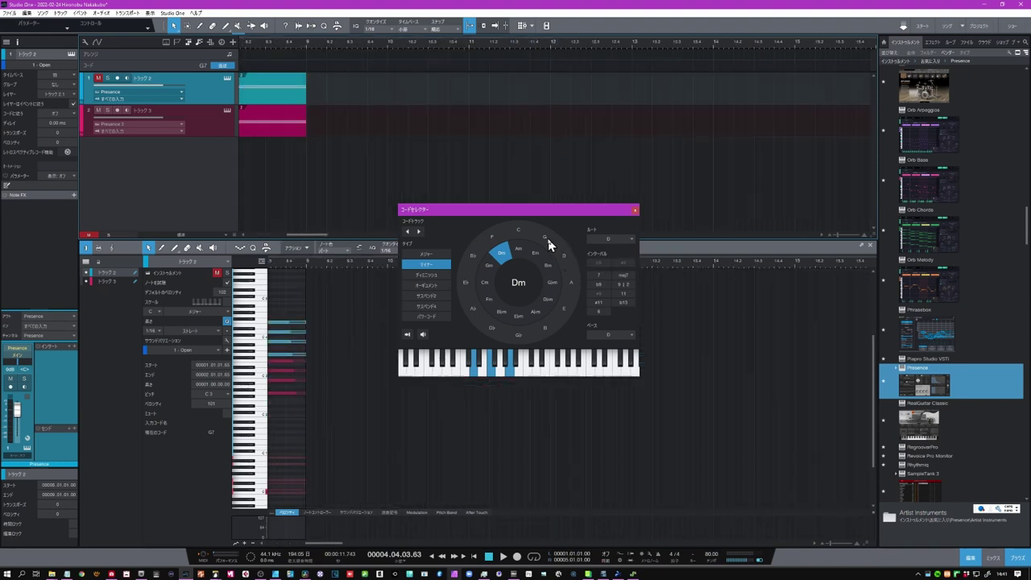
pyautogui.click(272, 66)
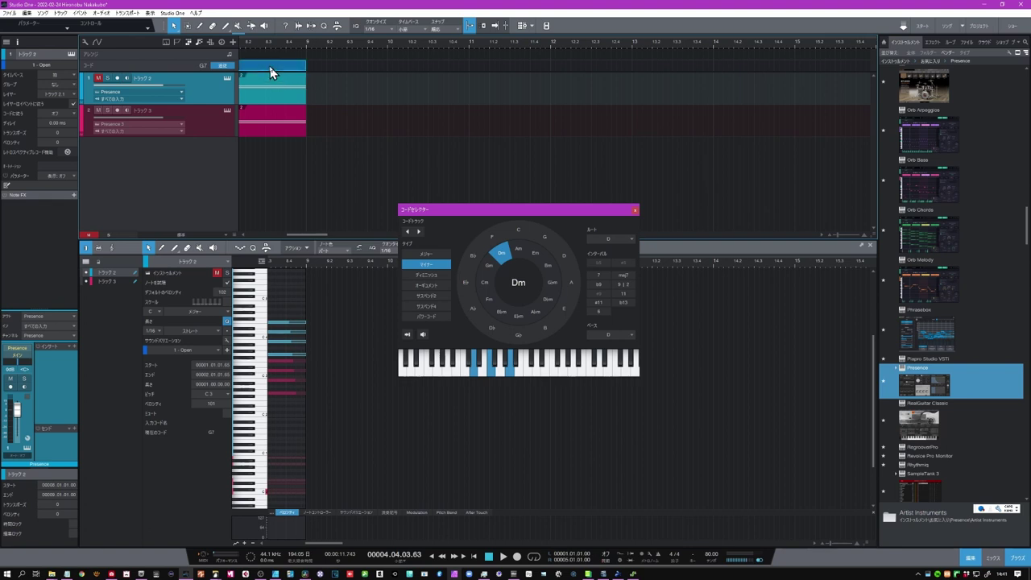
pyautogui.click(520, 231)
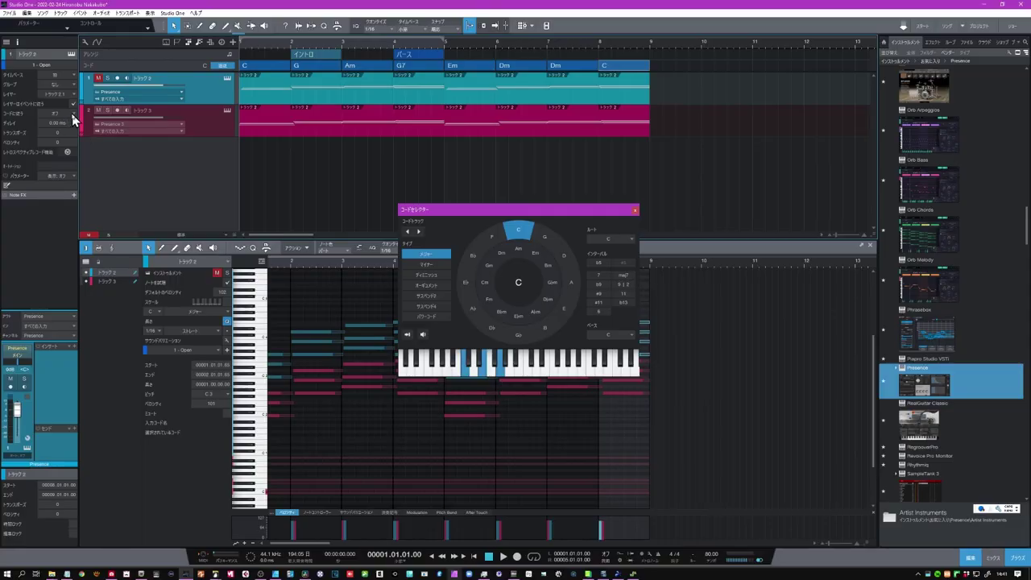
# Set the follow-chords mode of both トラック 2 and トラック 3 to パラレル.
pyautogui.click(73, 118)
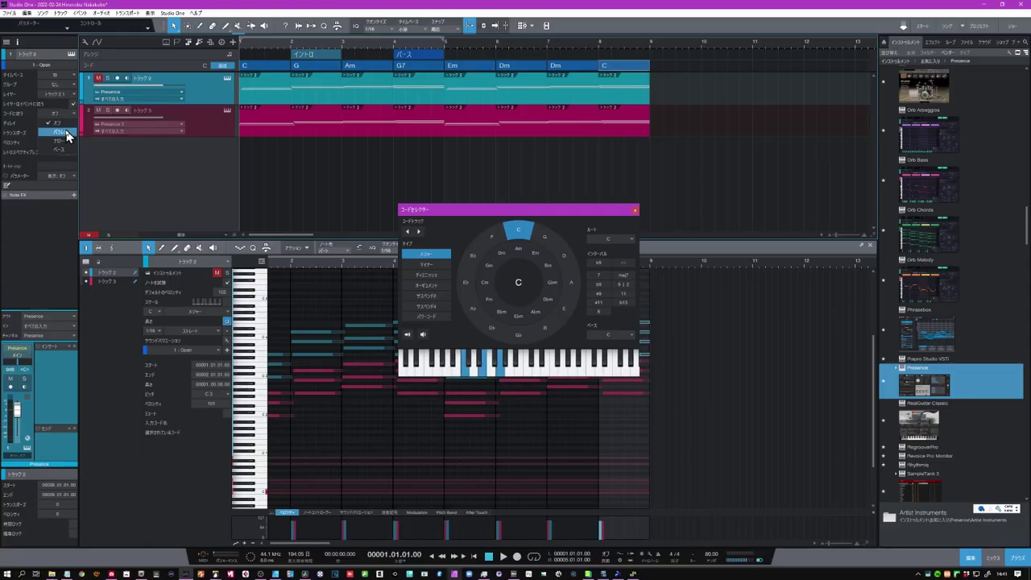
pyautogui.click(68, 132)
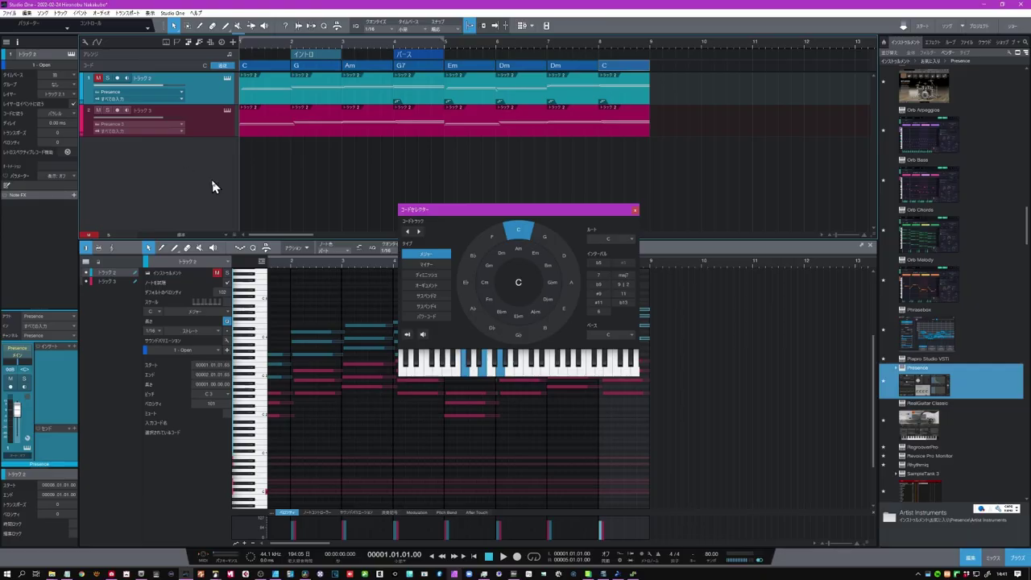
pyautogui.click(145, 119)
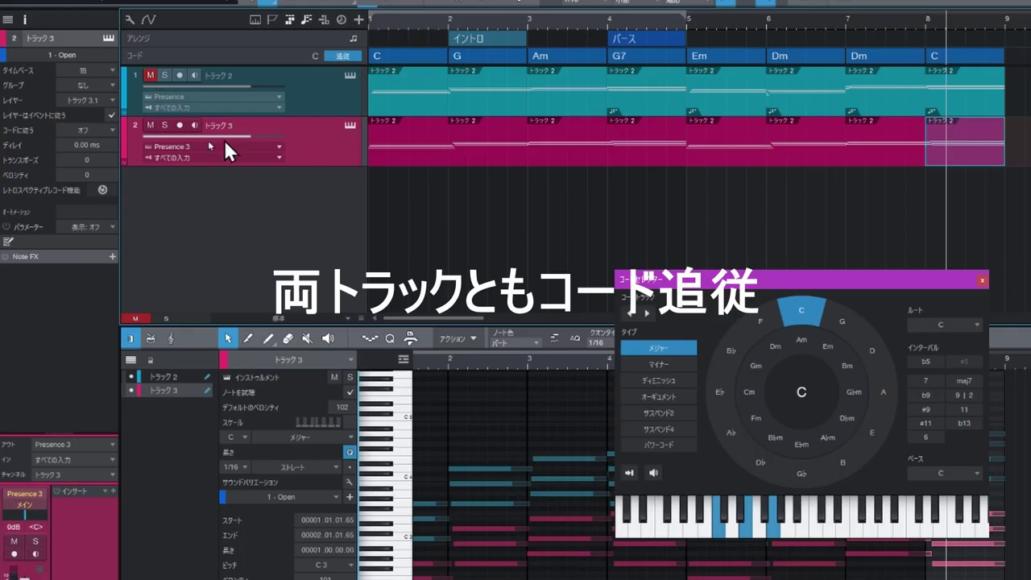
pyautogui.click(111, 130)
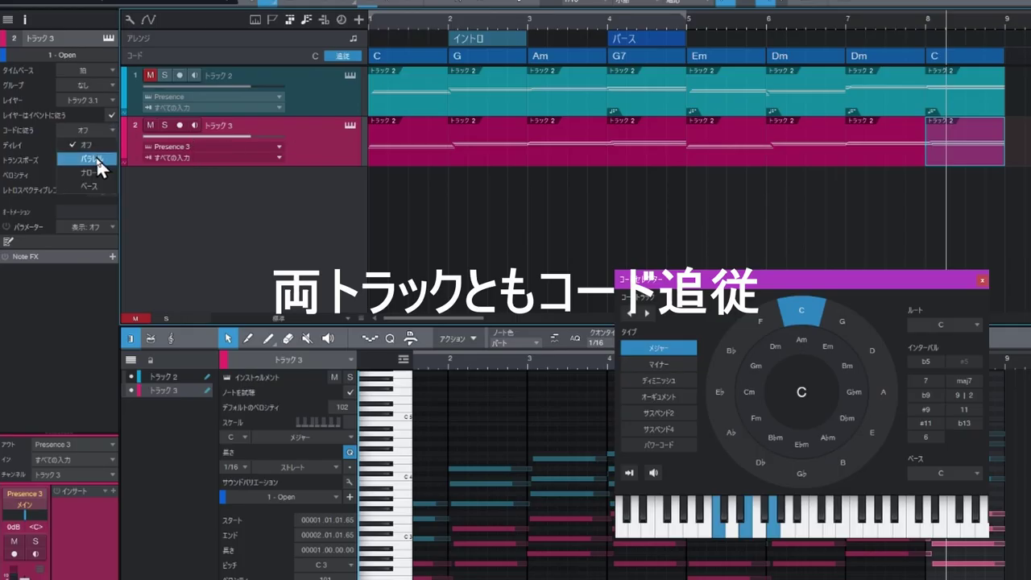
pyautogui.click(97, 158)
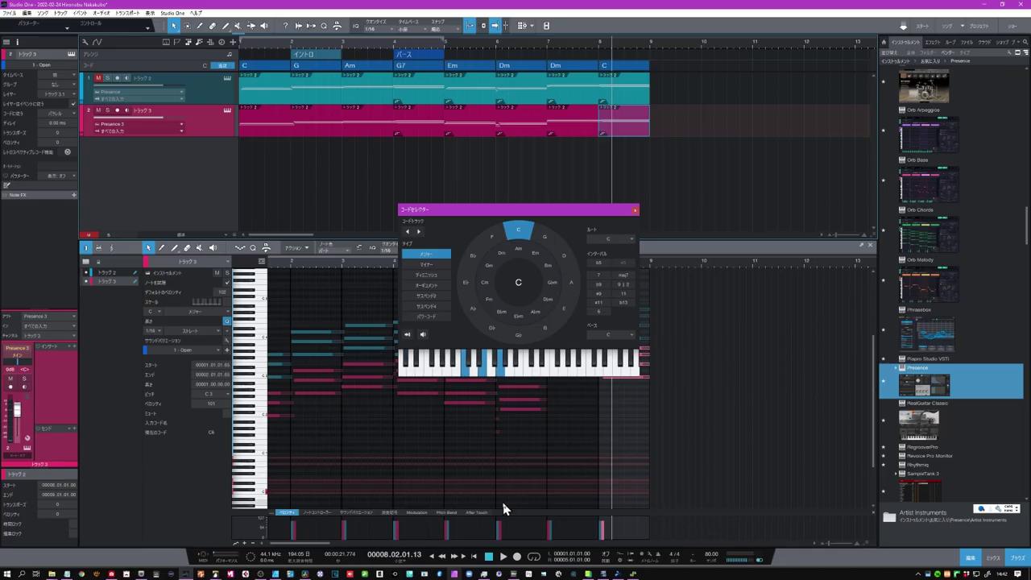
# Play the song with both chord-following tracks from the beginning through bar 8 and stop playback.
pyautogui.click(474, 557)
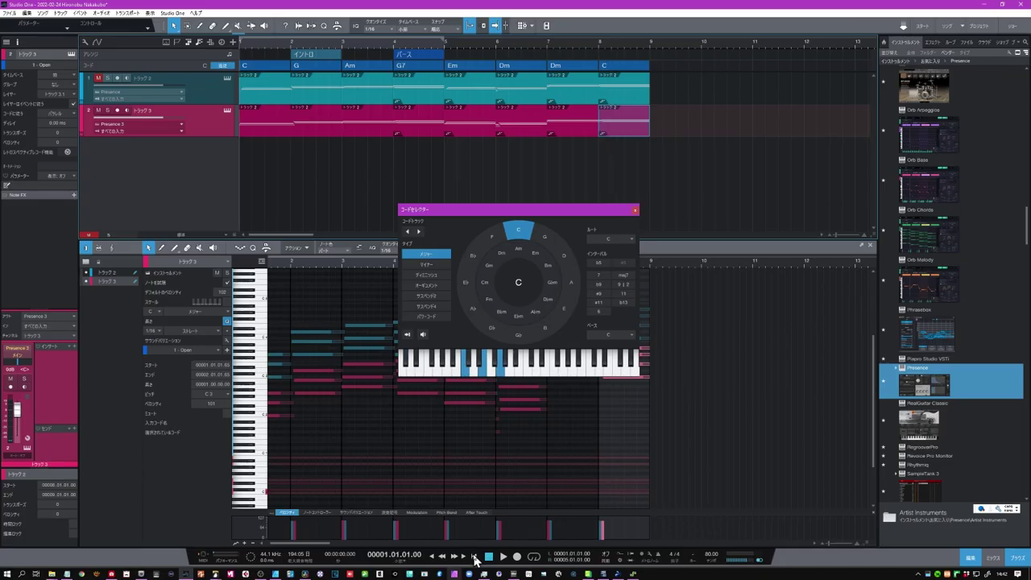
pyautogui.click(503, 557)
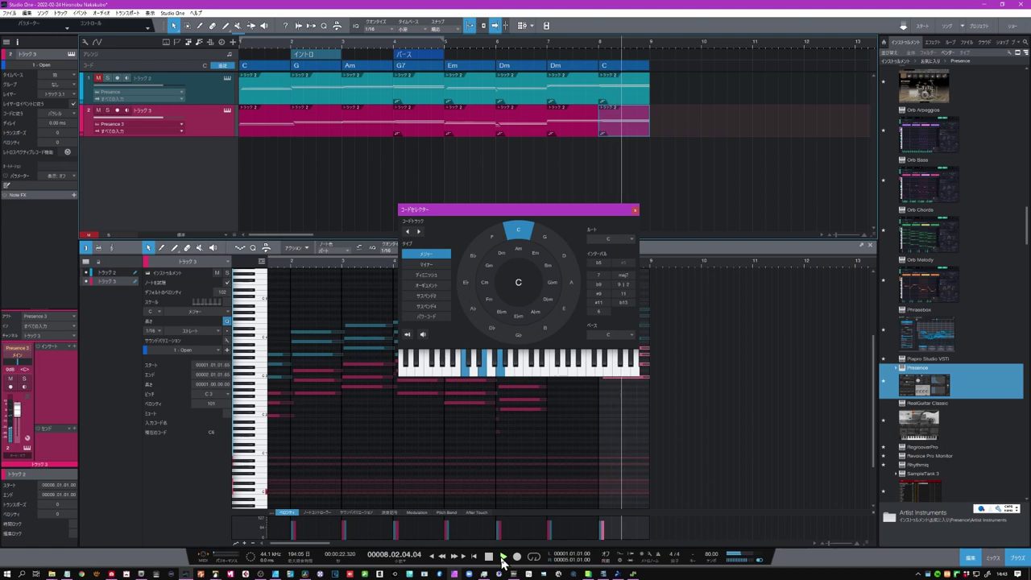
pyautogui.click(502, 557)
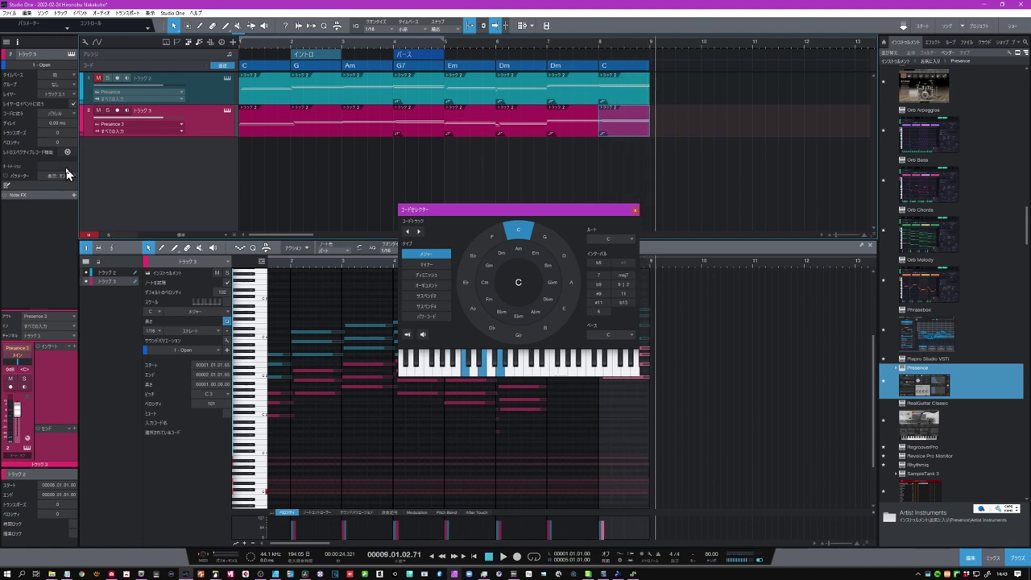
# Set the follow-chords mode of トラック 3 to ナロー and play from just before bar 6.
pyautogui.click(70, 118)
pyautogui.click(61, 140)
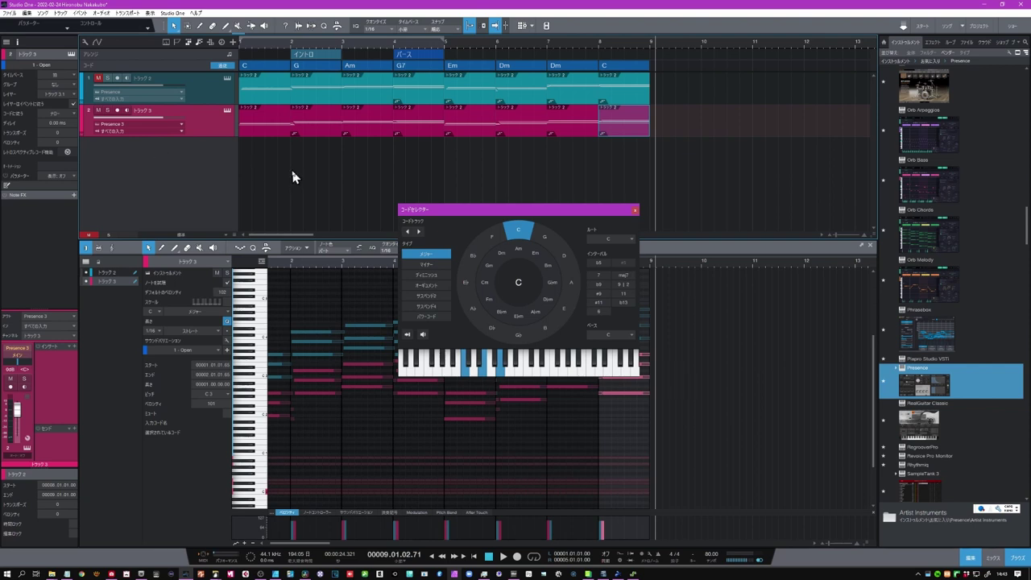
pyautogui.click(493, 45)
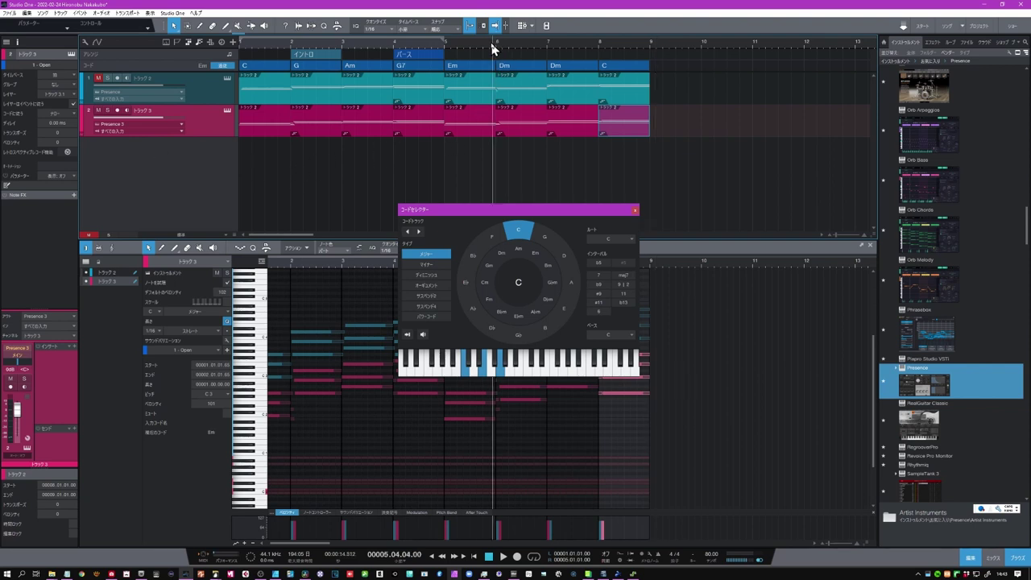
pyautogui.press('space')
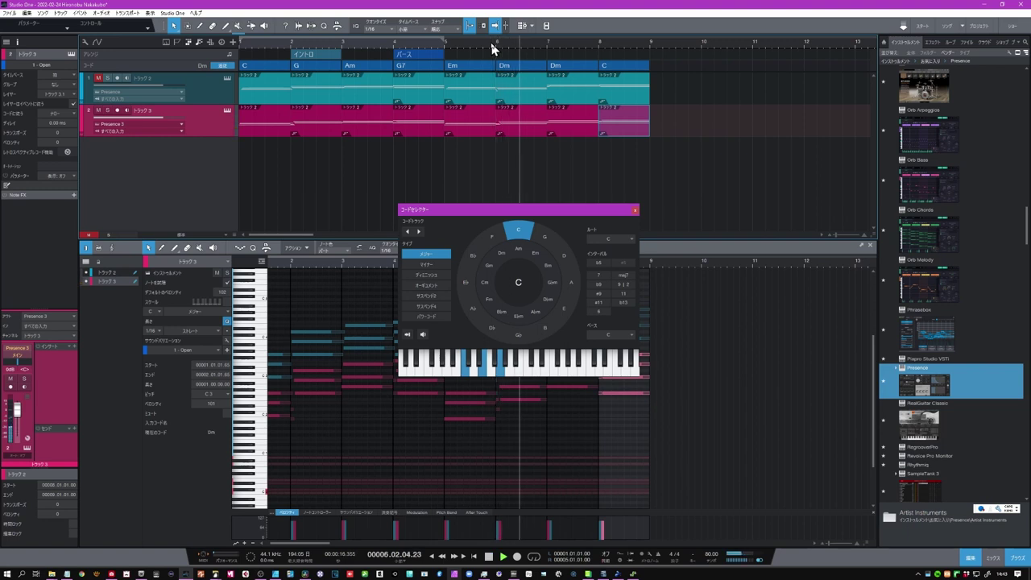